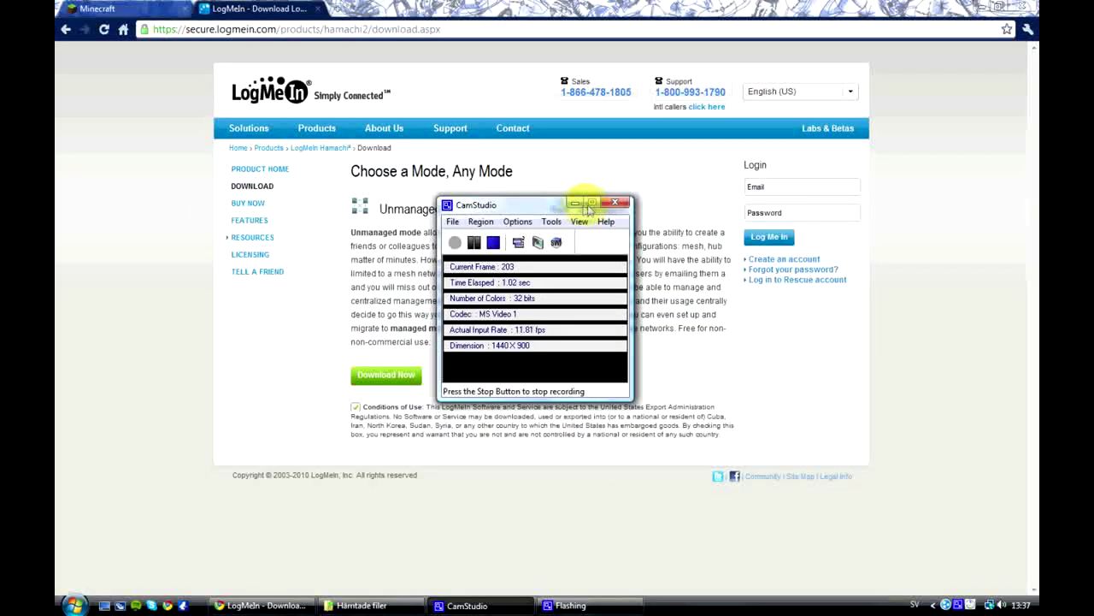
# - Load the minecraft.net home page in the Minecraft tab
pyautogui.click(576, 206)
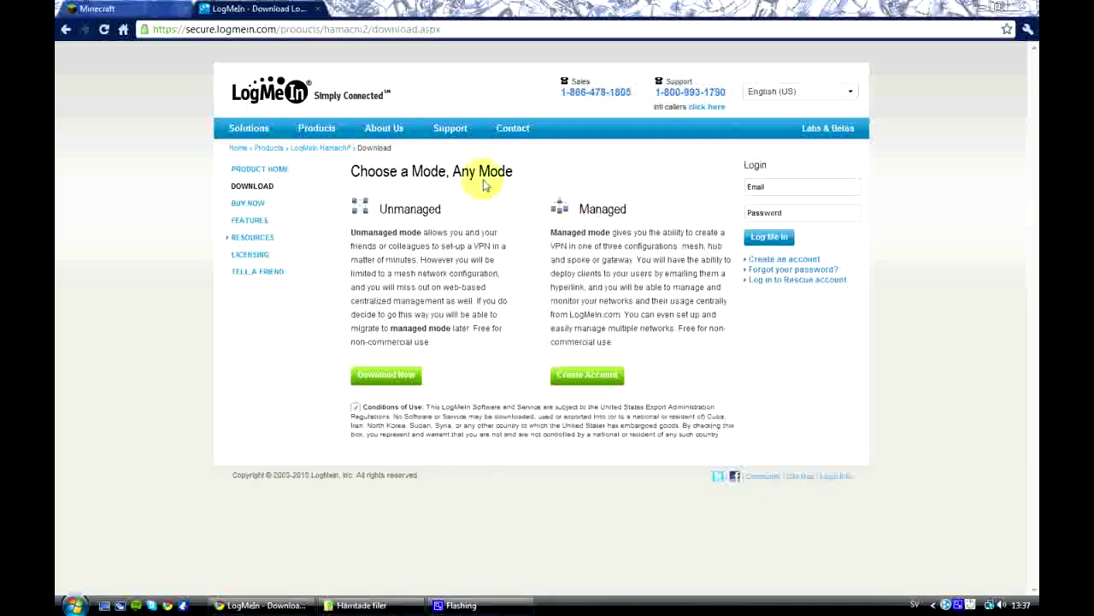
pyautogui.click(143, 12)
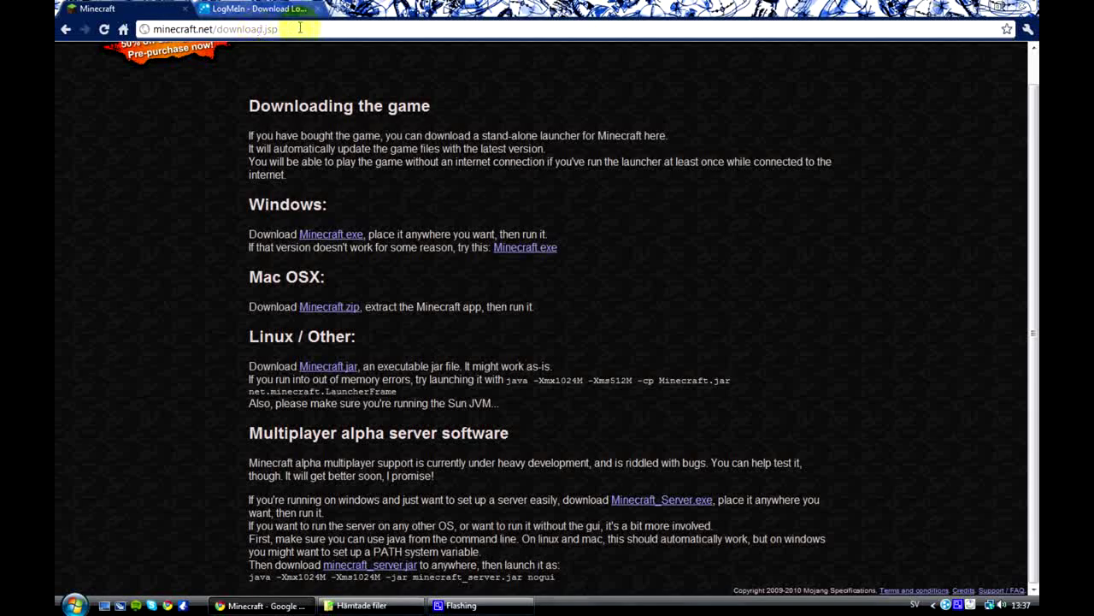
pyautogui.click(315, 29)
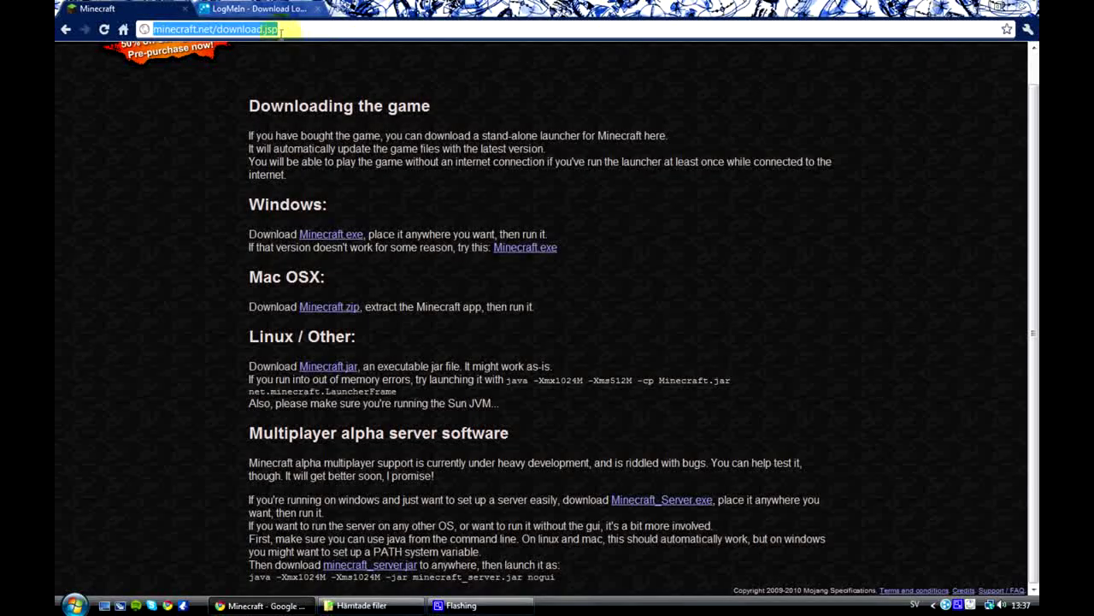
pyautogui.click(297, 28)
pyautogui.press('BackSpace')
pyautogui.press('BackSpace')
pyautogui.press('BackSpace')
pyautogui.press('BackSpace')
pyautogui.press('BackSpace')
pyautogui.press('BackSpace')
pyautogui.press('BackSpace')
pyautogui.press('BackSpace')
pyautogui.press('BackSpace')
pyautogui.press('BackSpace')
pyautogui.press('BackSpace')
pyautogui.press('BackSpace')
pyautogui.press('BackSpace')
pyautogui.press('BackSpace')
pyautogui.press('BackSpace')
pyautogui.press('BackSpace')
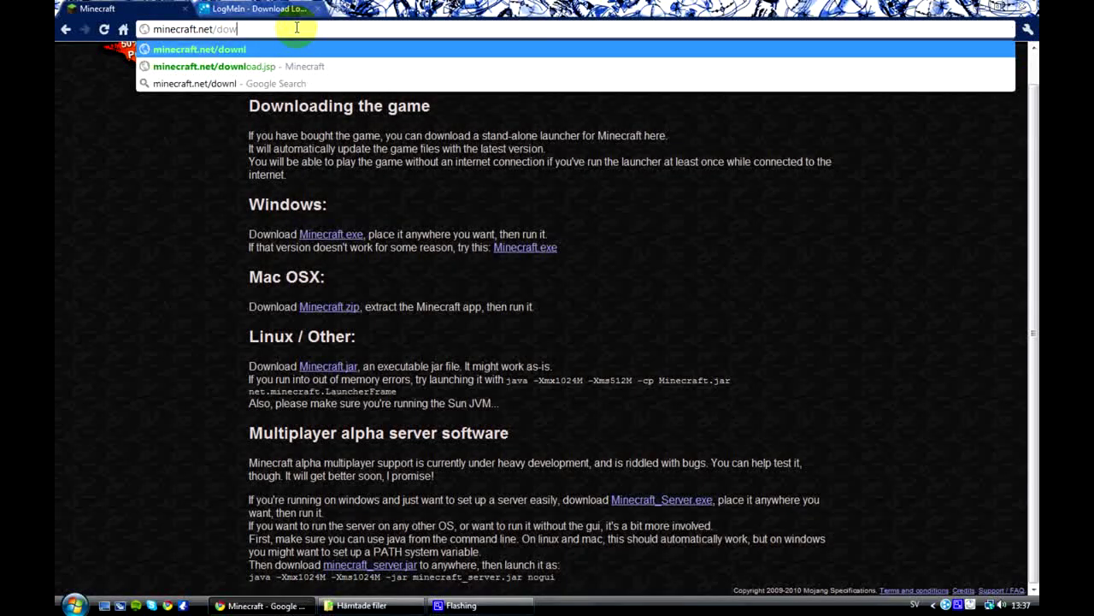
pyautogui.write('net')
pyautogui.press('Return')
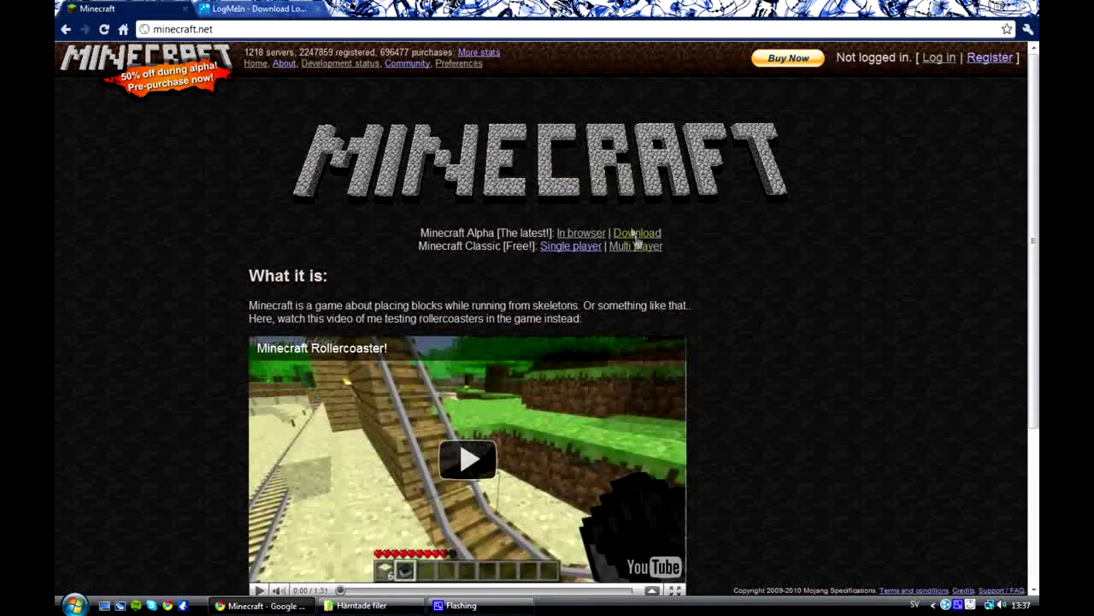
# - Save Minecraft_Server.exe from the minecraft.net download page
pyautogui.click(634, 236)
pyautogui.scroll(-1, 630, 240)
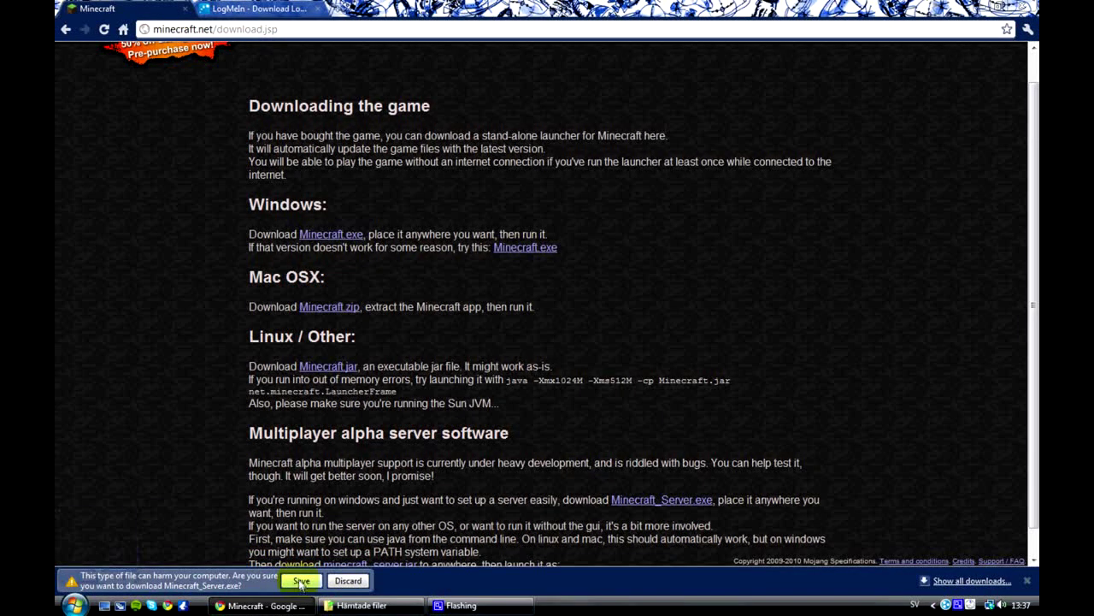
pyautogui.click(297, 580)
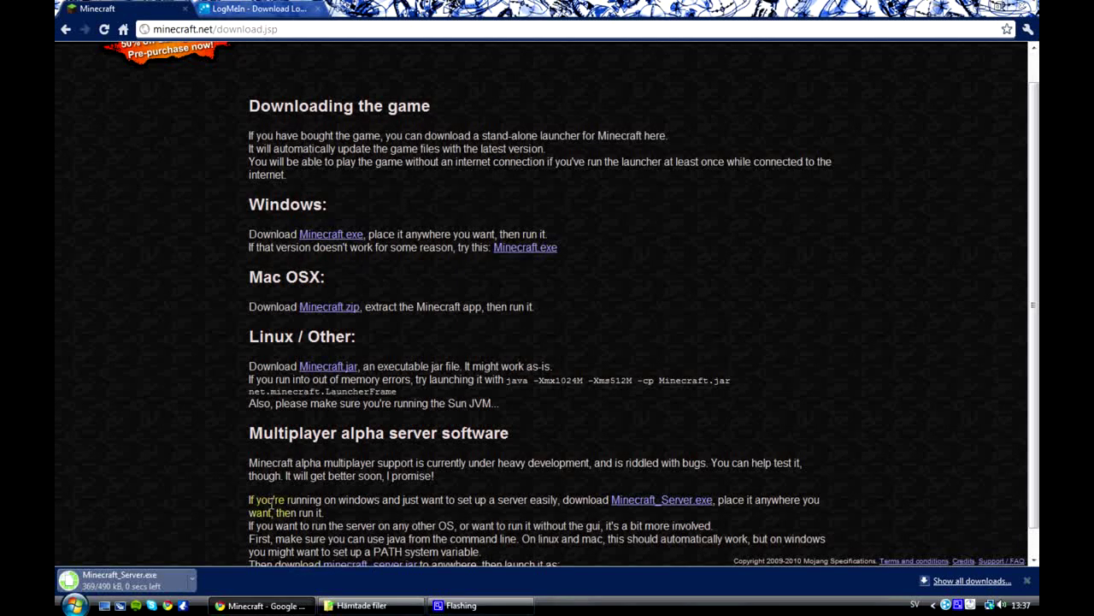
# - Show the downloaded Minecraft_Server file in the Hämtade filer folder
pyautogui.click(191, 578)
pyautogui.click(207, 563)
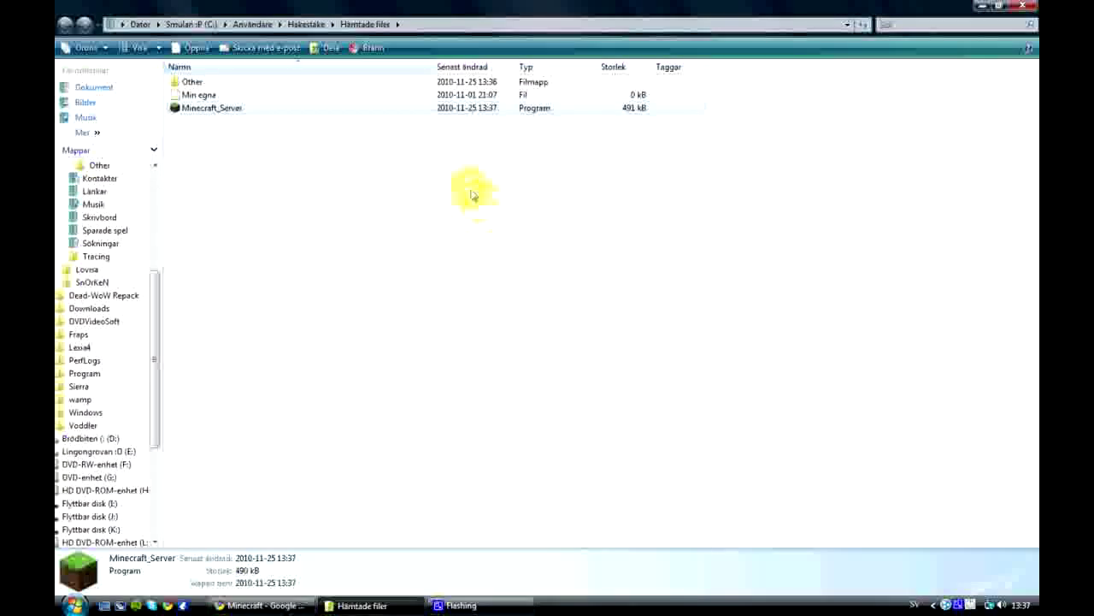
pyautogui.click(219, 122)
# - Create a folder named 'Minecraft server' and move Minecraft_Server into it
pyautogui.rightClick(220, 134)
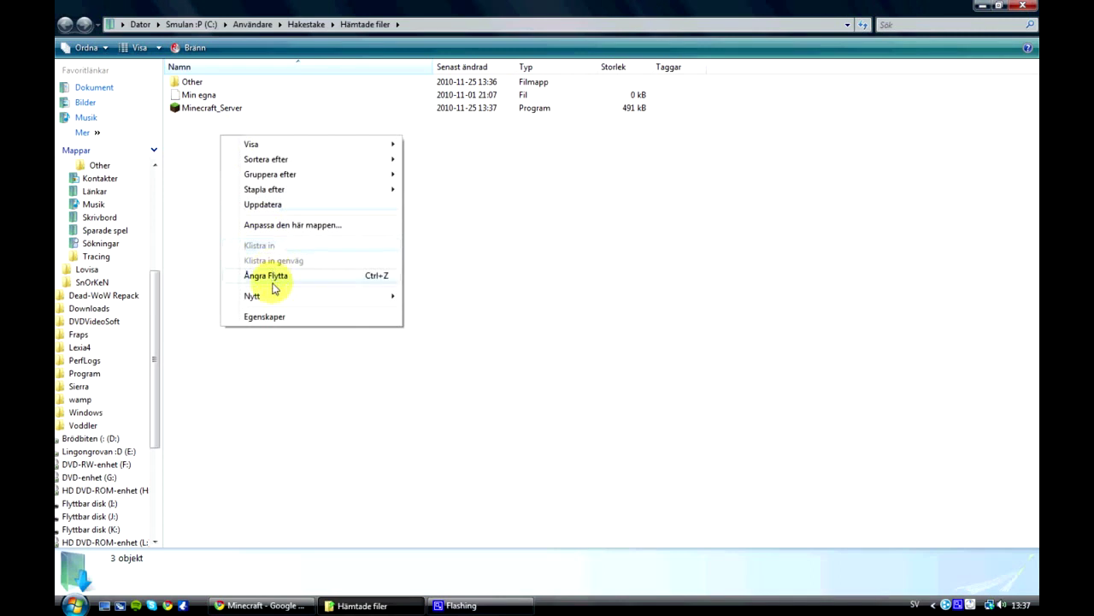
pyautogui.moveTo(274, 295)
pyautogui.click(409, 296)
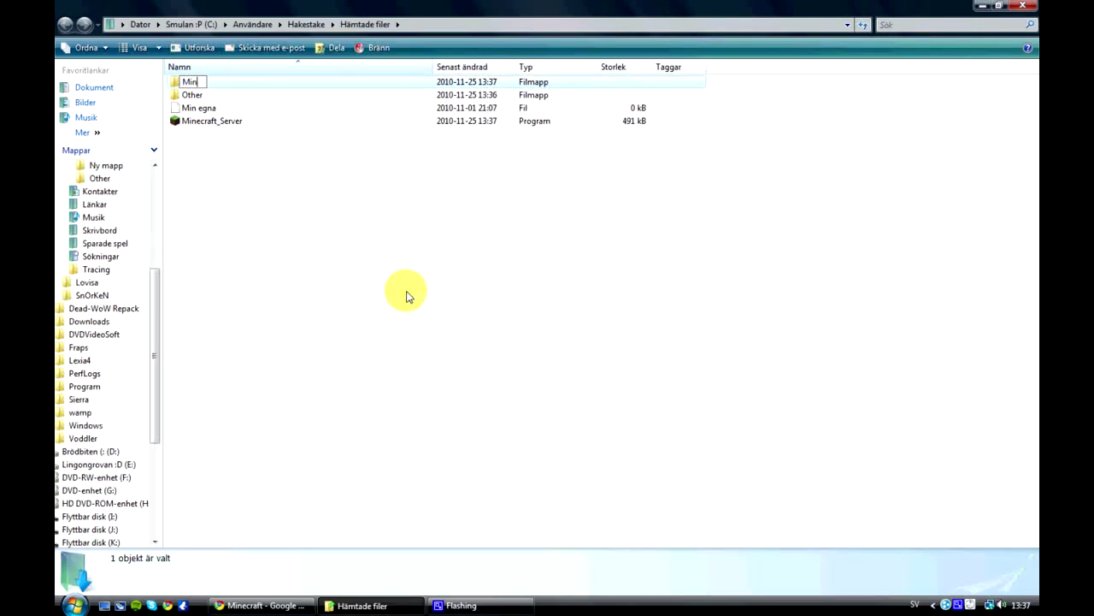
pyautogui.write('Minecraft server')
pyautogui.press('Return')
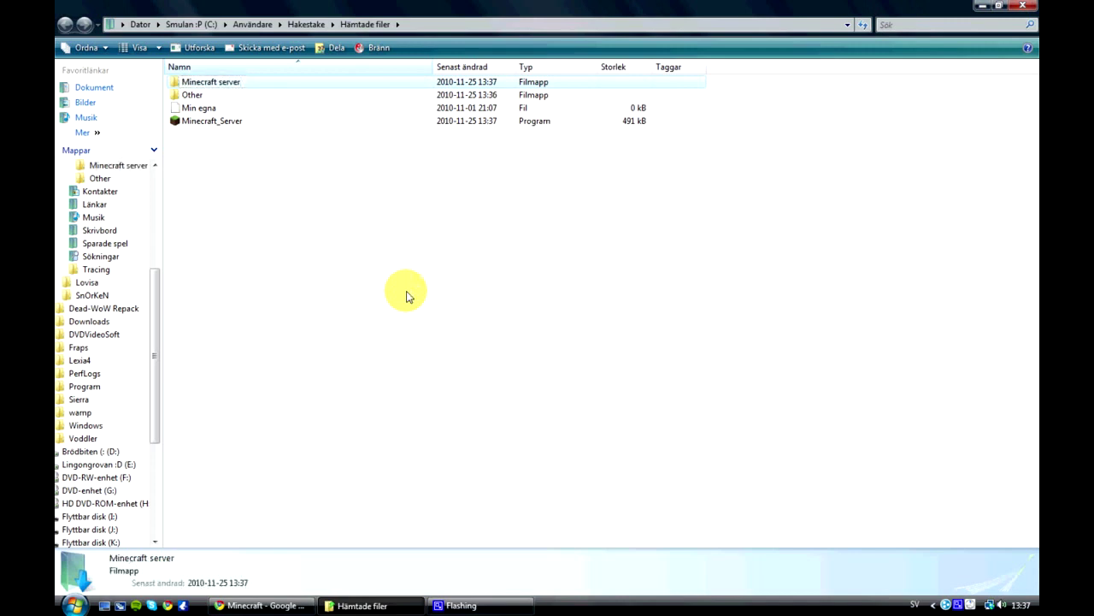
pyautogui.moveTo(241, 121); pyautogui.dragTo(237, 82)
# - Run Minecraft_Server from the Minecraft server folder, allow it, then minimize the server window
pyautogui.doubleClick(237, 82)
pyautogui.doubleClick(225, 85)
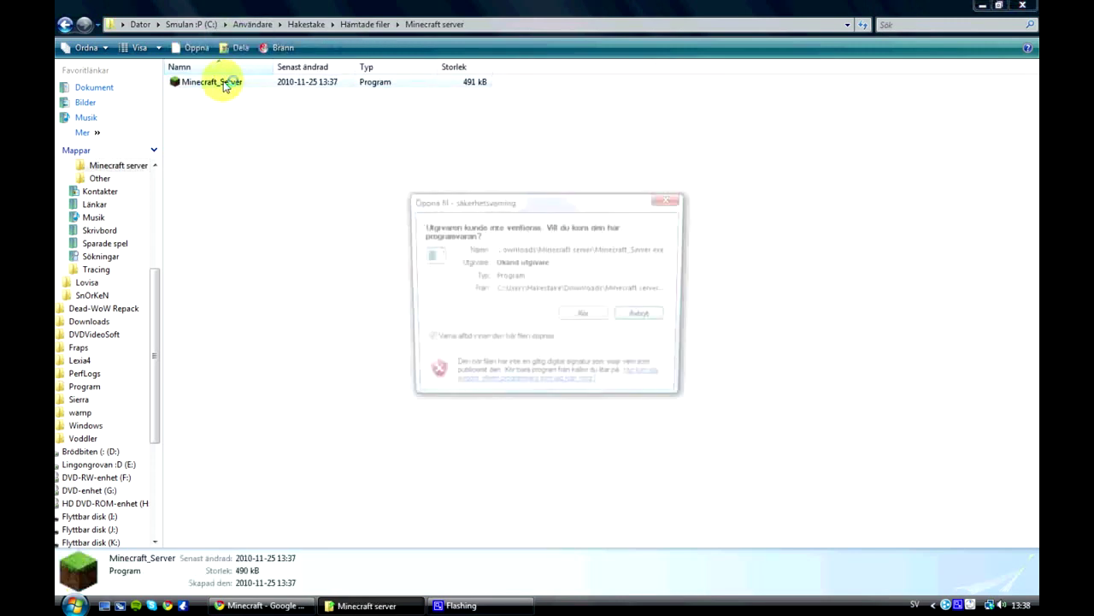
pyautogui.click(570, 316)
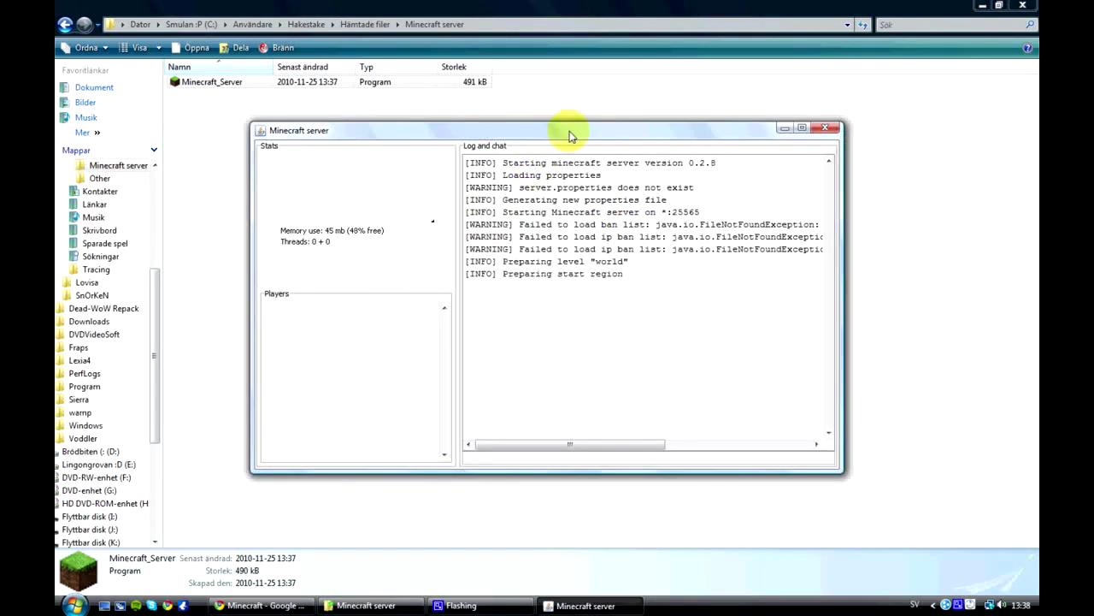
pyautogui.moveTo(567, 127); pyautogui.dragTo(488, 203)
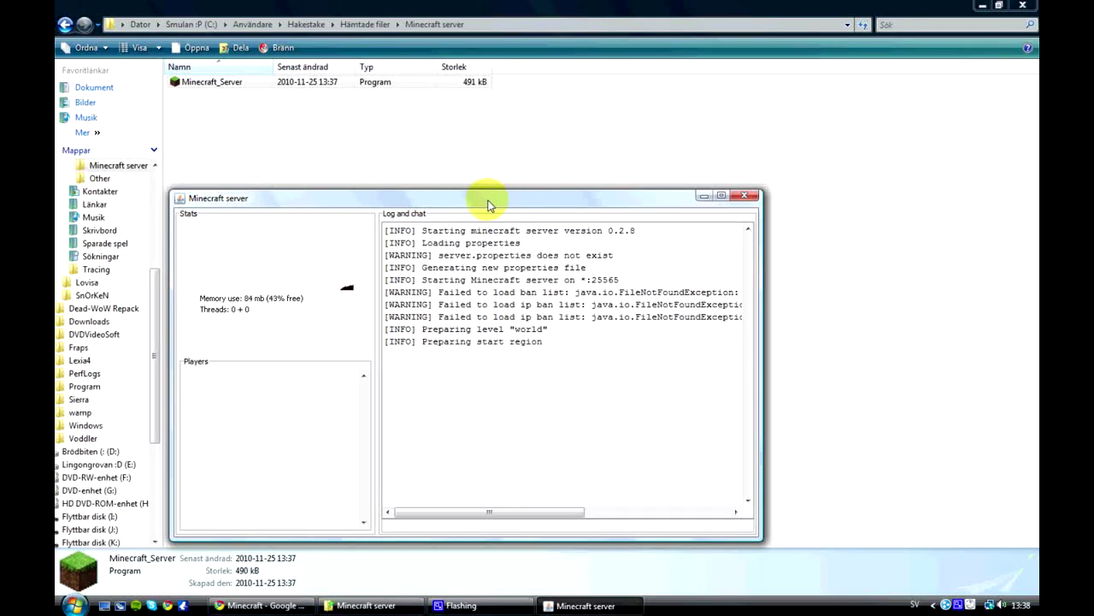
pyautogui.moveTo(489, 204)
pyautogui.mouseDown()
pyautogui.moveTo(475, 215)
pyautogui.moveTo(501, 214)
pyautogui.moveTo(487, 205)
pyautogui.mouseUp()
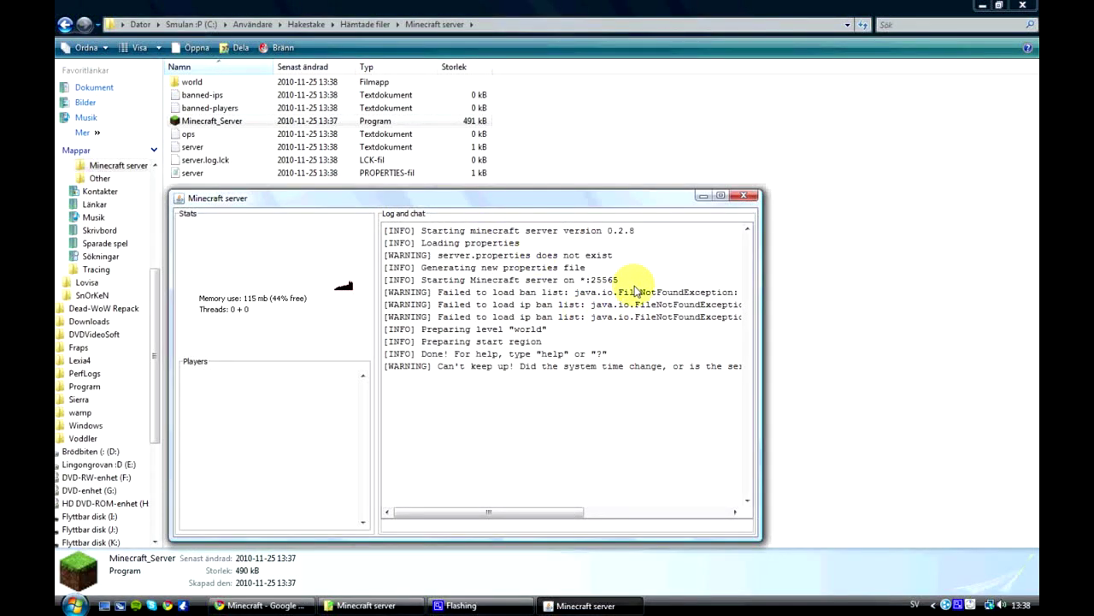
pyautogui.click(699, 198)
pyautogui.moveTo(351, 287); pyautogui.dragTo(213, 196)
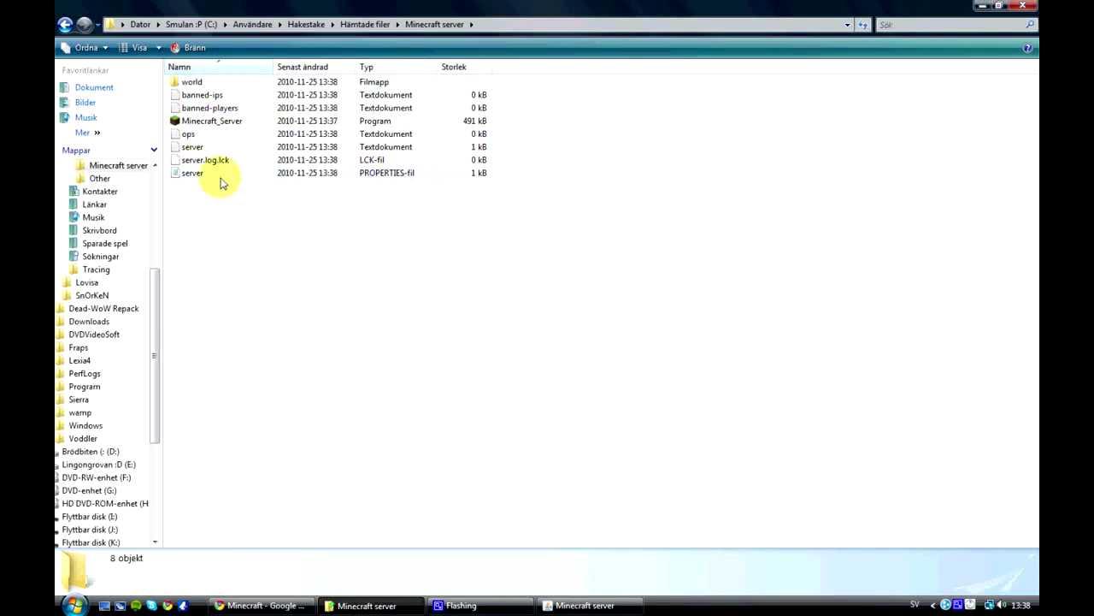
# - Open server.properties in Notepad and change pvp to false, leaving server-ip empty
pyautogui.doubleClick(191, 174)
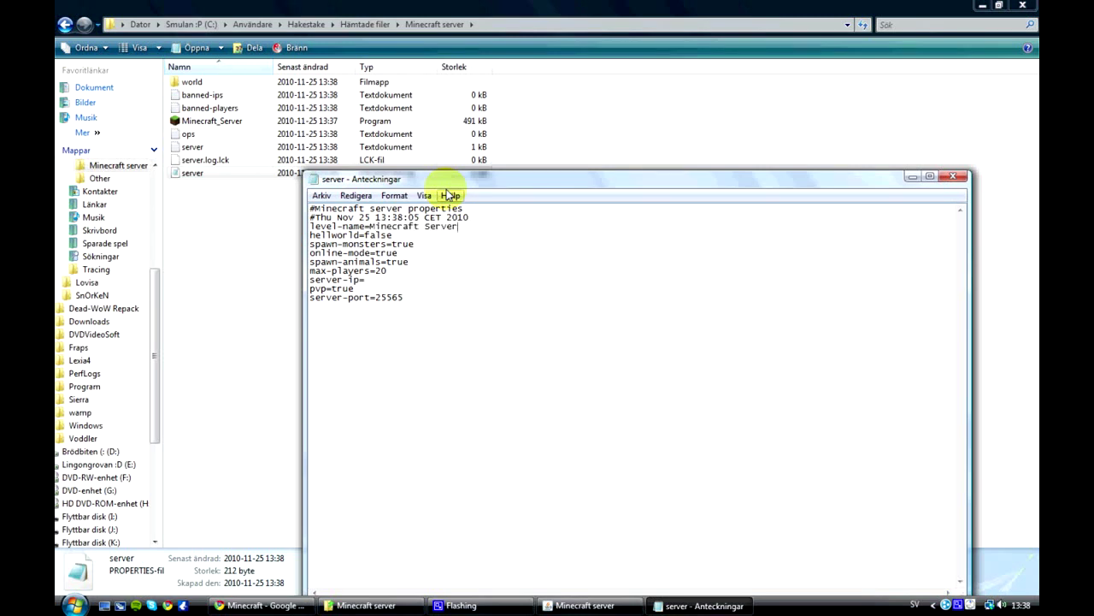
pyautogui.hotkey('shift', 'Home')
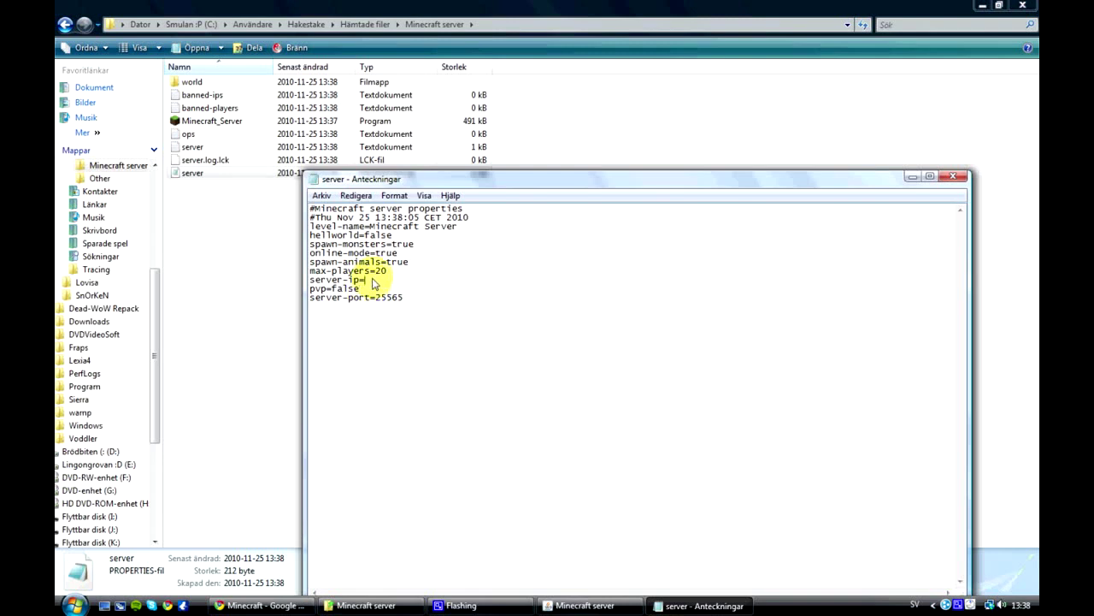
pyautogui.moveTo(373, 283); pyautogui.dragTo(280, 287)
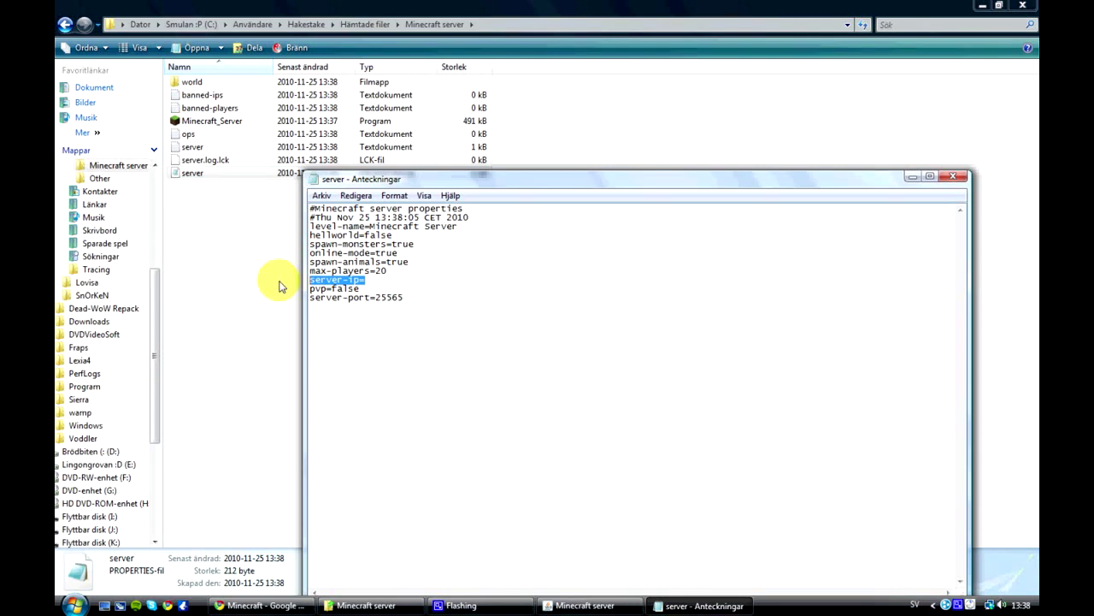
pyautogui.click(281, 287)
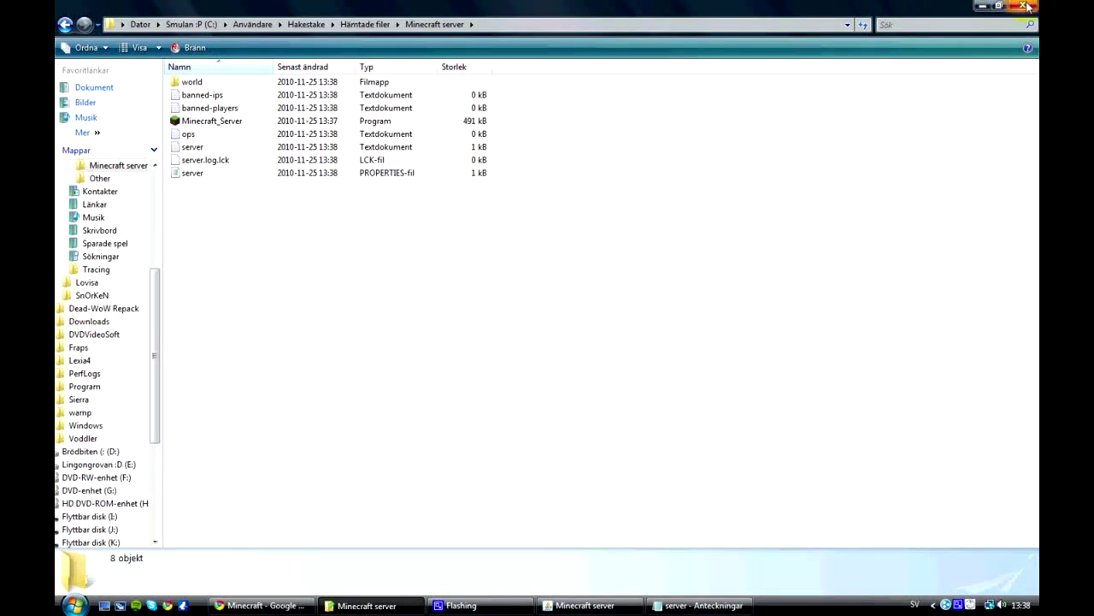
# - Load the pasted LogMeIn Hamachi download page in a new Chrome tab
pyautogui.click(983, 8)
pyautogui.click(810, 19)
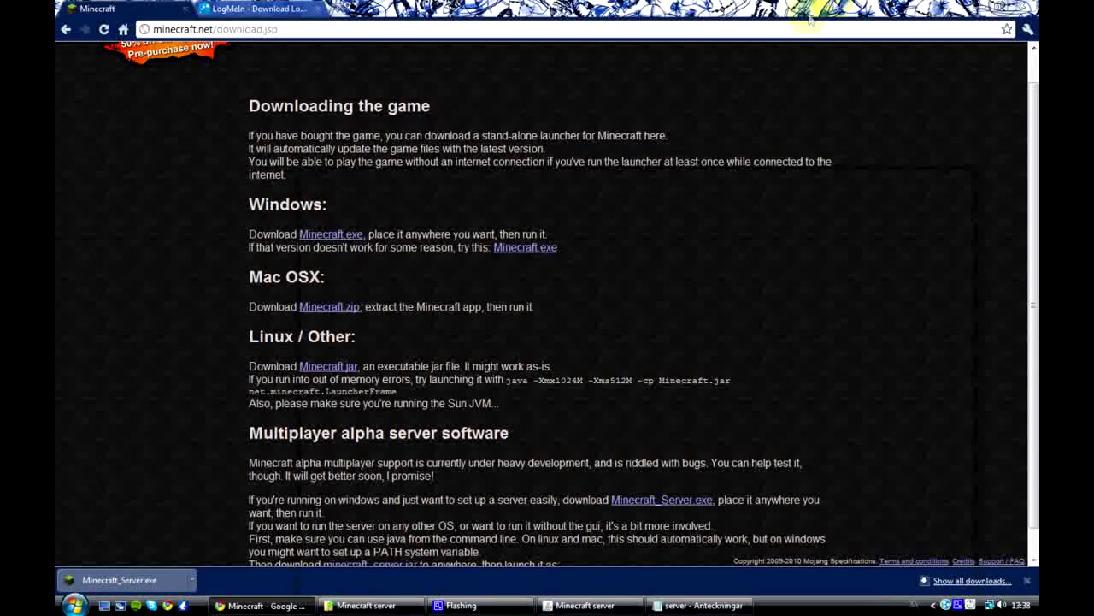
pyautogui.click(340, 10)
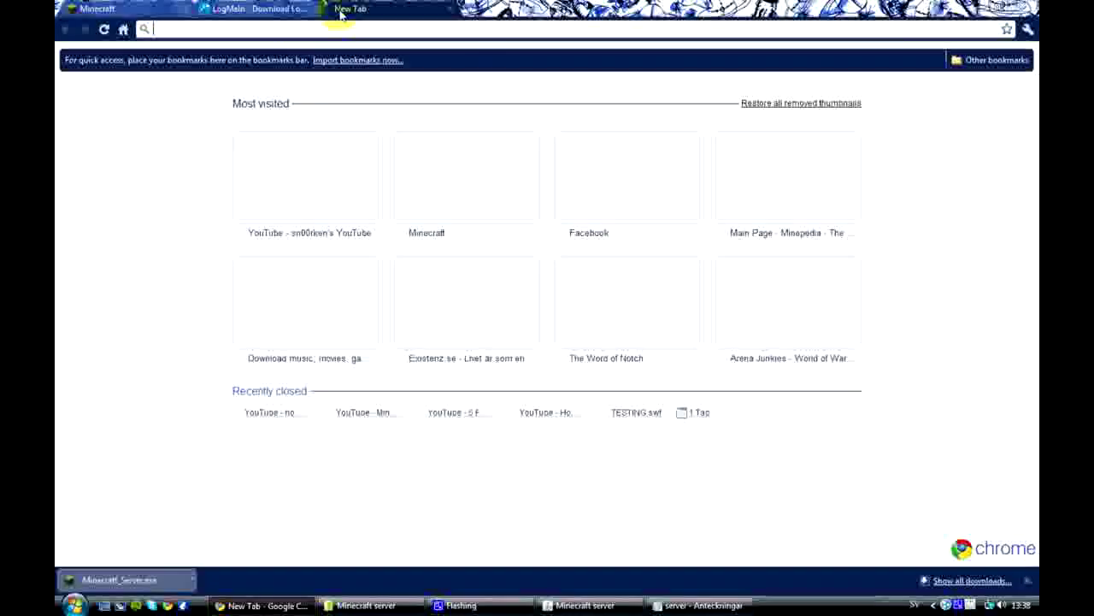
pyautogui.write('https://secure.logmein.com/products/hamachi2/download.aspx')
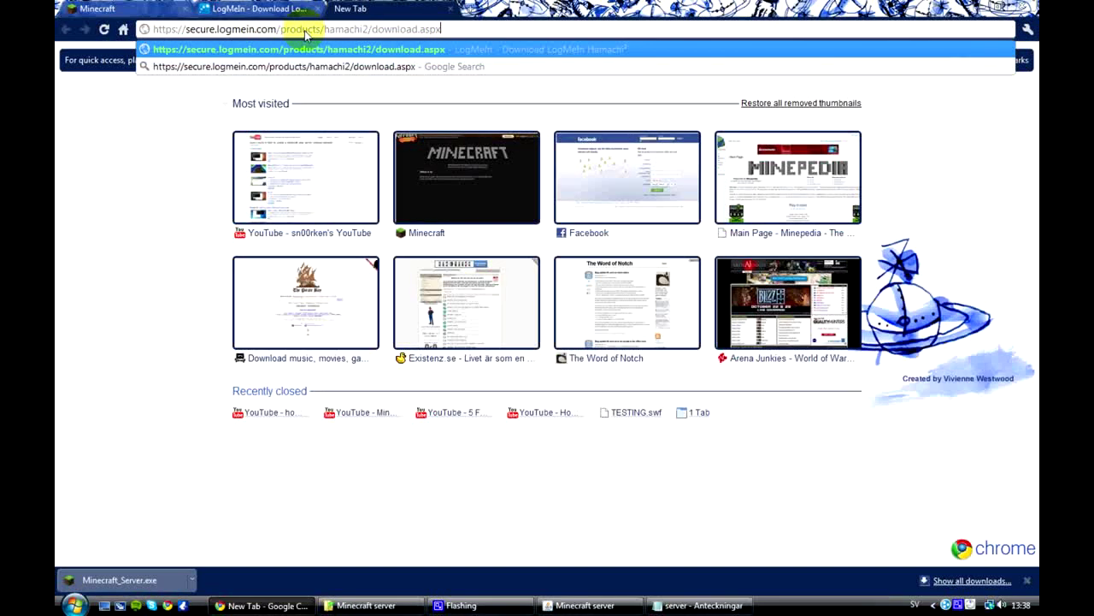
pyautogui.press('Return')
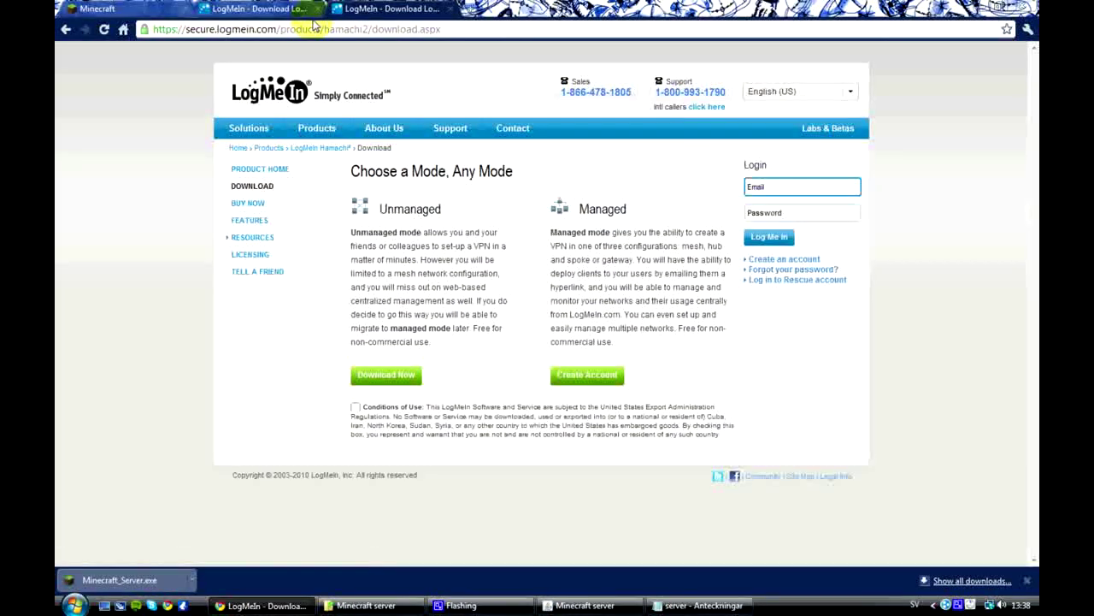
pyautogui.moveTo(447, 29); pyautogui.dragTo(464, 43)
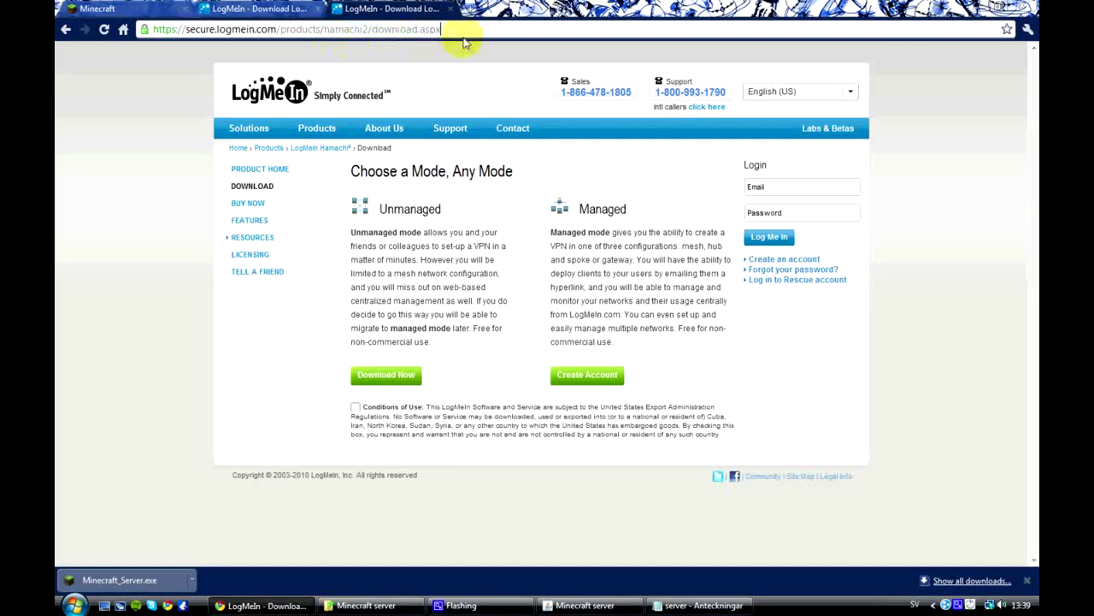
# - Accept the Conditions of Use and save hamachi.msi
pyautogui.click(355, 407)
pyautogui.click(373, 381)
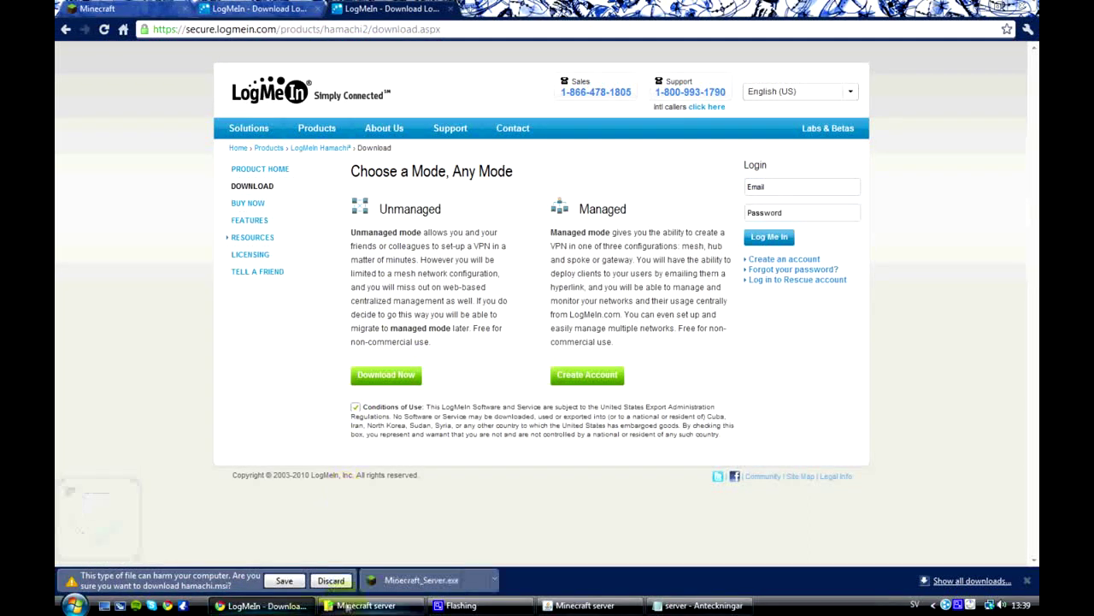
pyautogui.click(282, 584)
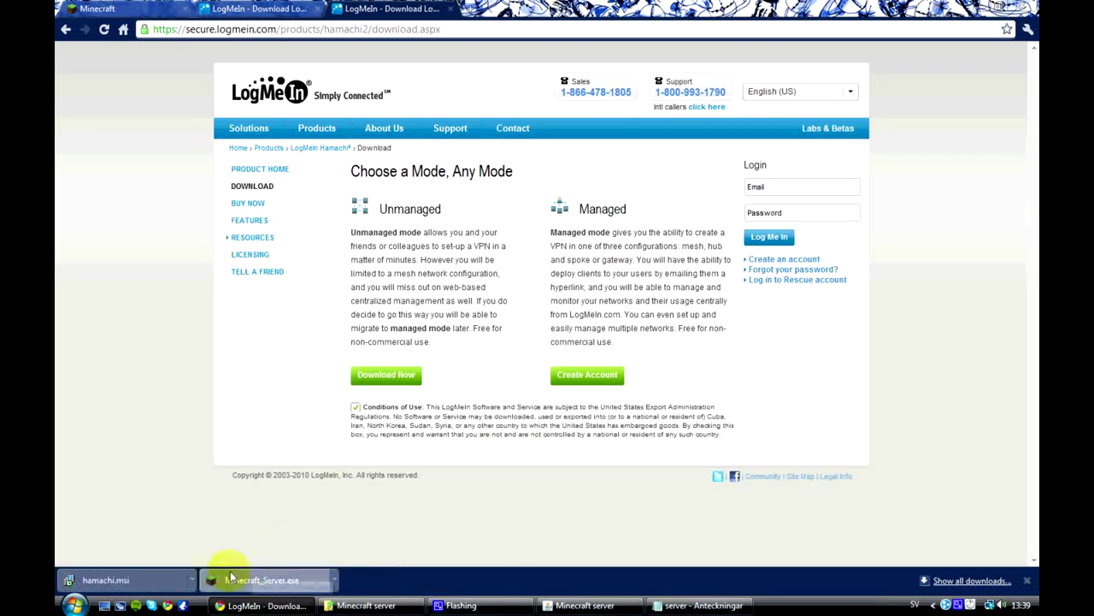
pyautogui.click(168, 582)
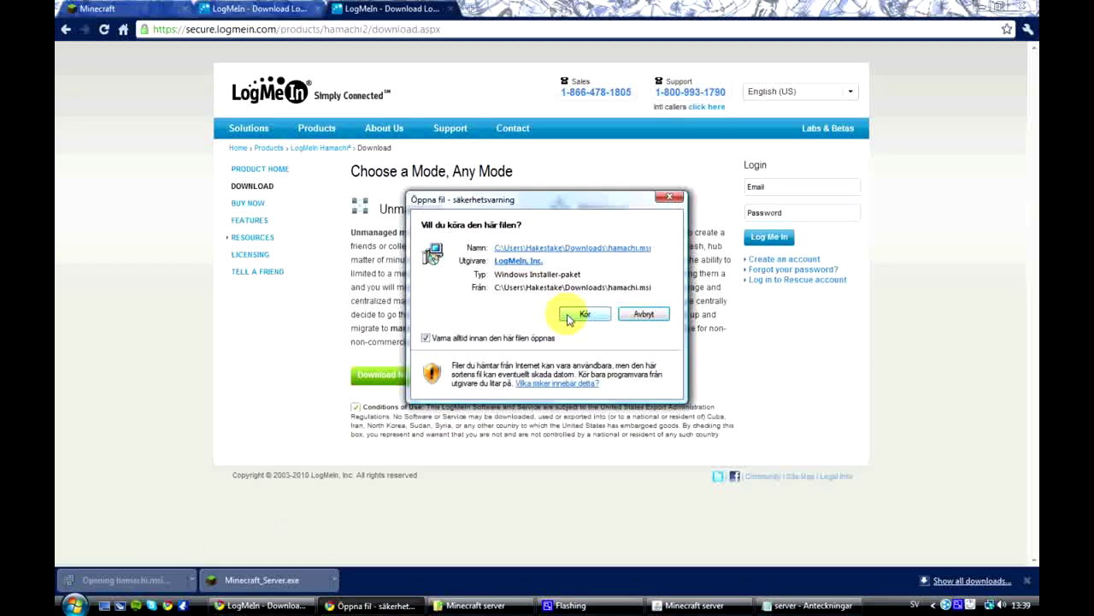
pyautogui.click(570, 316)
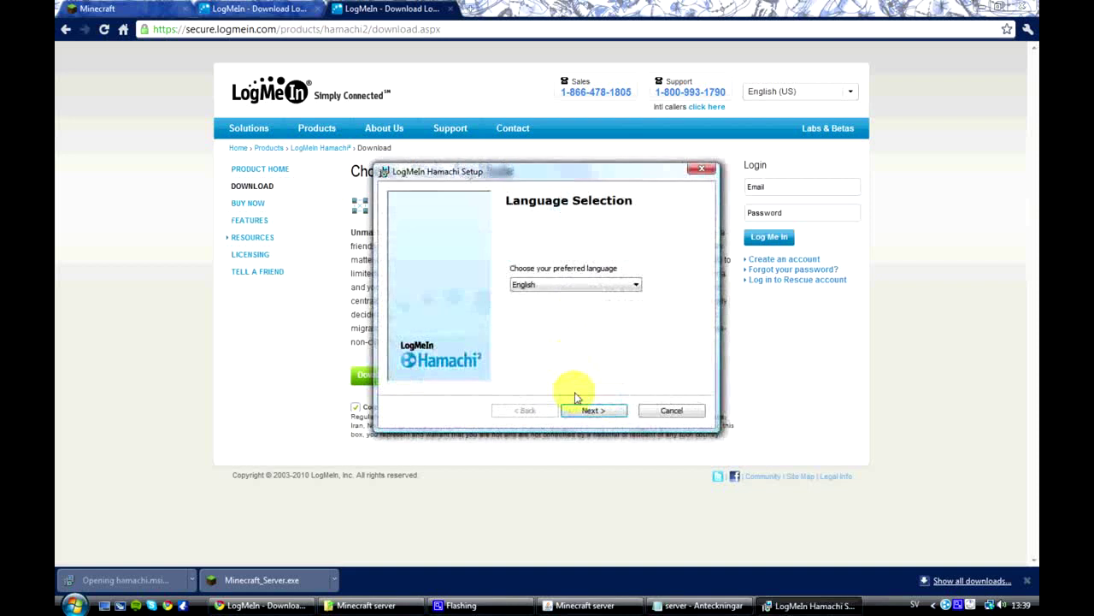
pyautogui.click(589, 408)
pyautogui.click(593, 412)
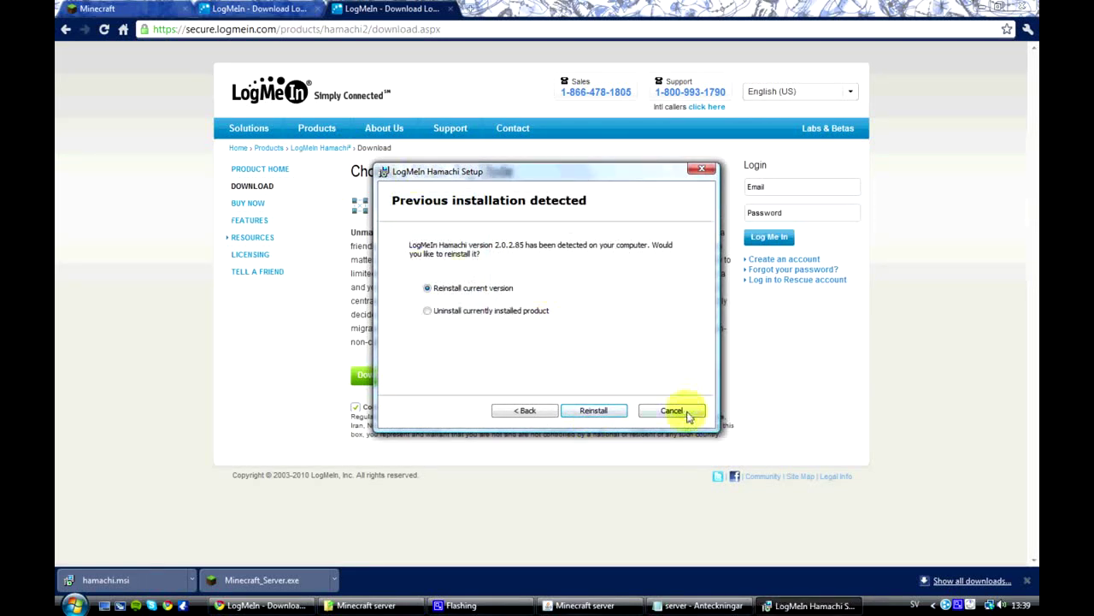
pyautogui.click(672, 411)
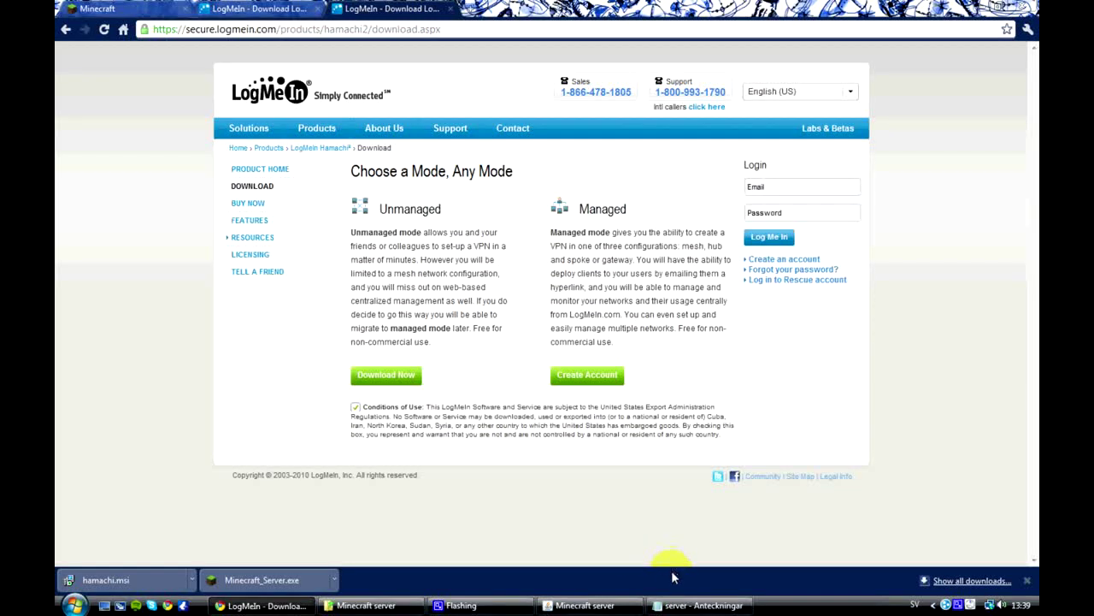
pyautogui.click(104, 607)
pyautogui.moveTo(844, 263); pyautogui.dragTo(593, 98)
pyautogui.press('Return')
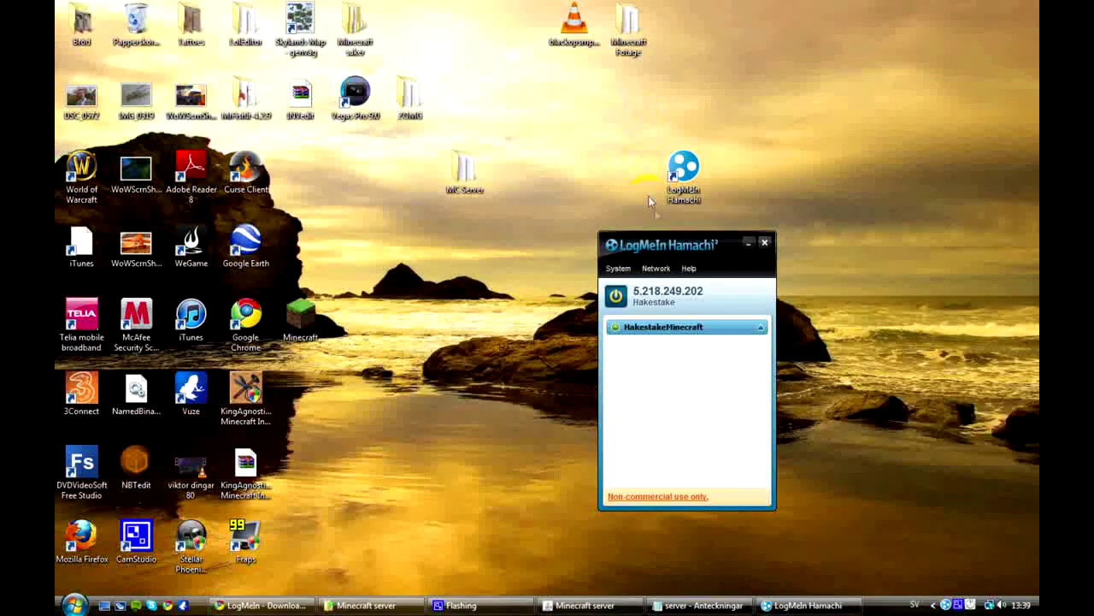
pyautogui.moveTo(670, 254); pyautogui.dragTo(617, 189)
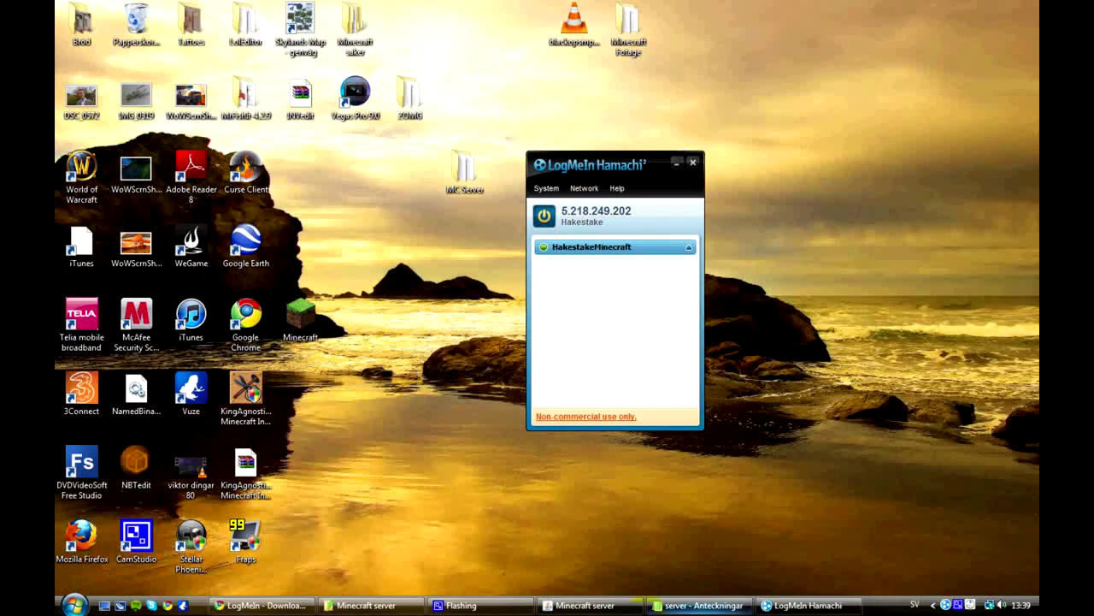
pyautogui.click(699, 605)
pyautogui.moveTo(552, 197); pyautogui.dragTo(663, 251)
# - Enter 5.218.249.202 after server-ip= in server.properties
pyautogui.click(504, 360)
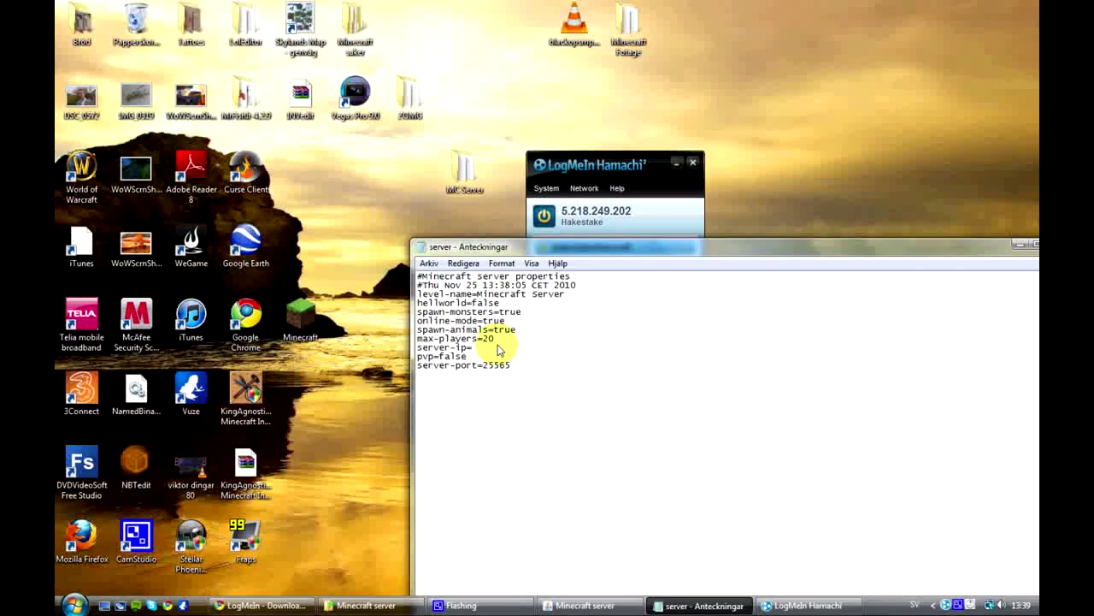
pyautogui.write('5')
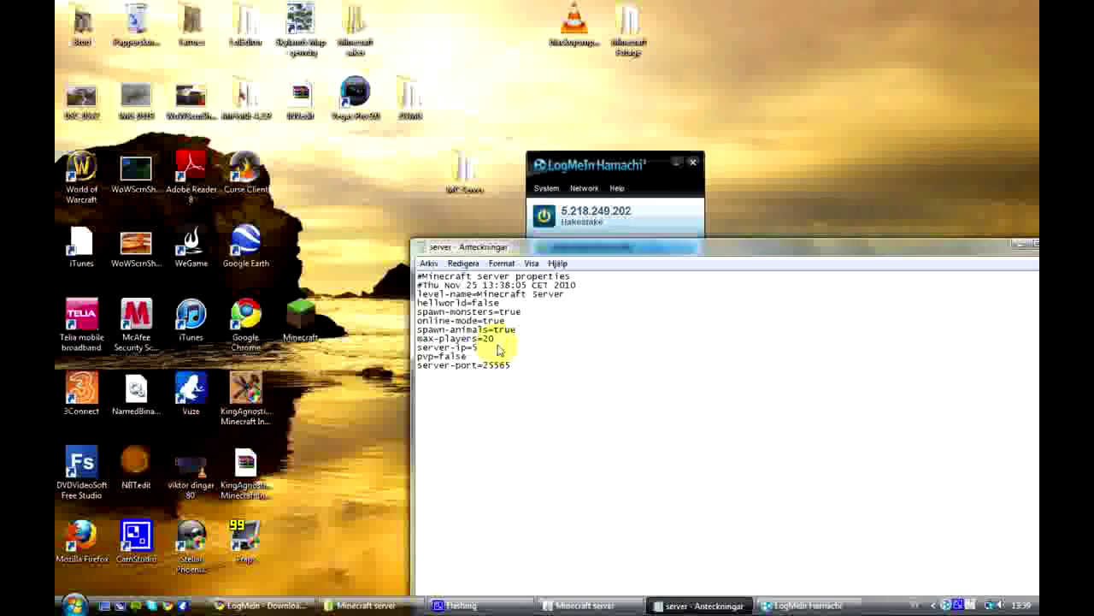
pyautogui.write('.218.249.202')
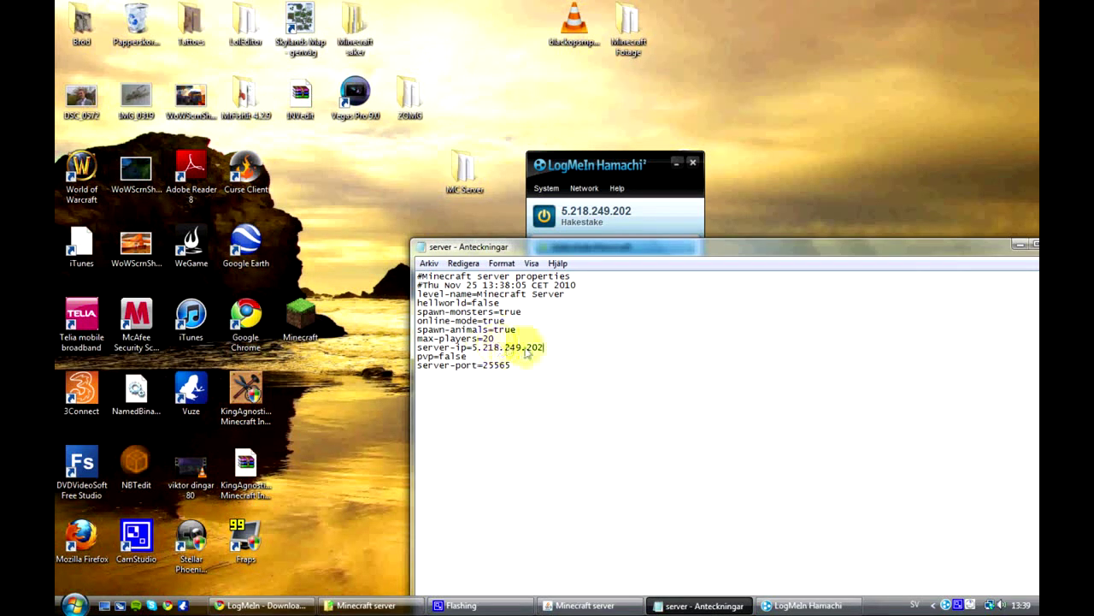
pyautogui.moveTo(547, 351); pyautogui.dragTo(477, 353)
# - Create a Hamachi network with ID NameOfYourServer and a network password
pyautogui.click(637, 214)
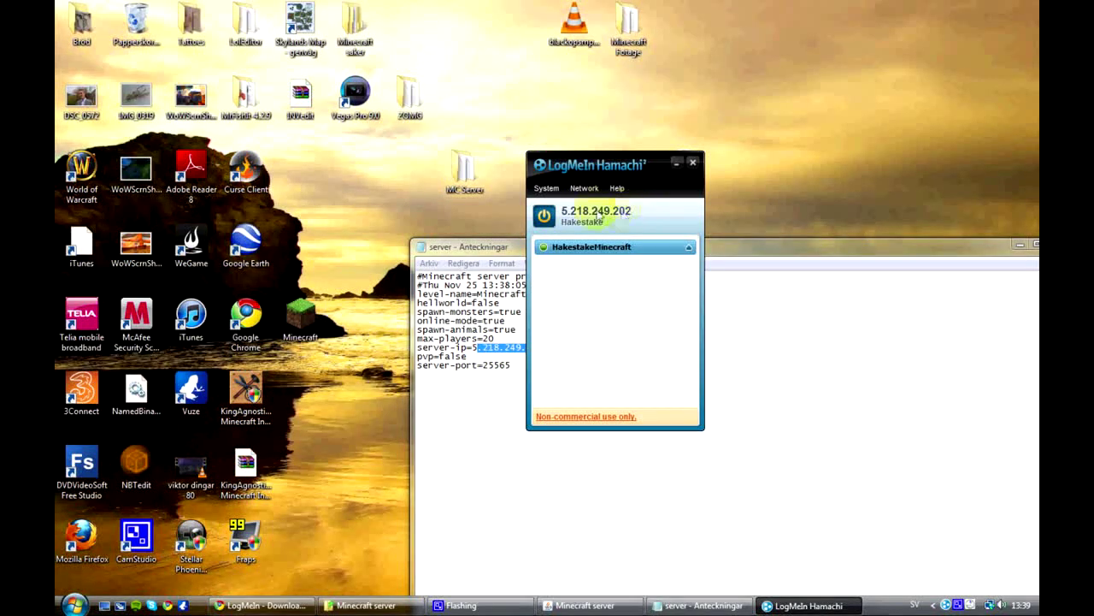
pyautogui.click(589, 192)
pyautogui.click(593, 208)
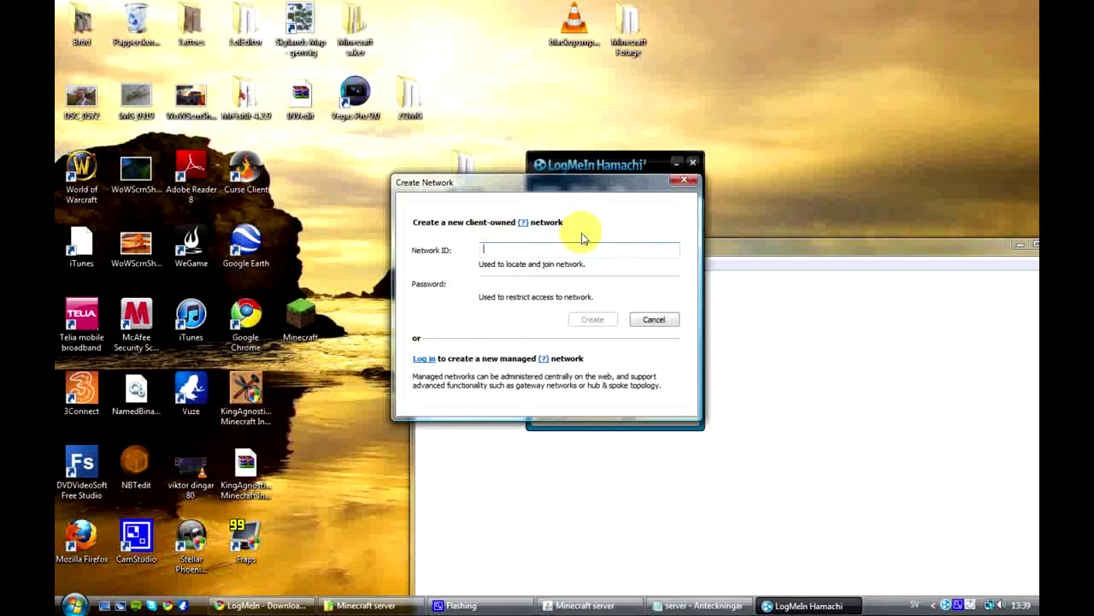
pyautogui.write('NameOfYourServer')
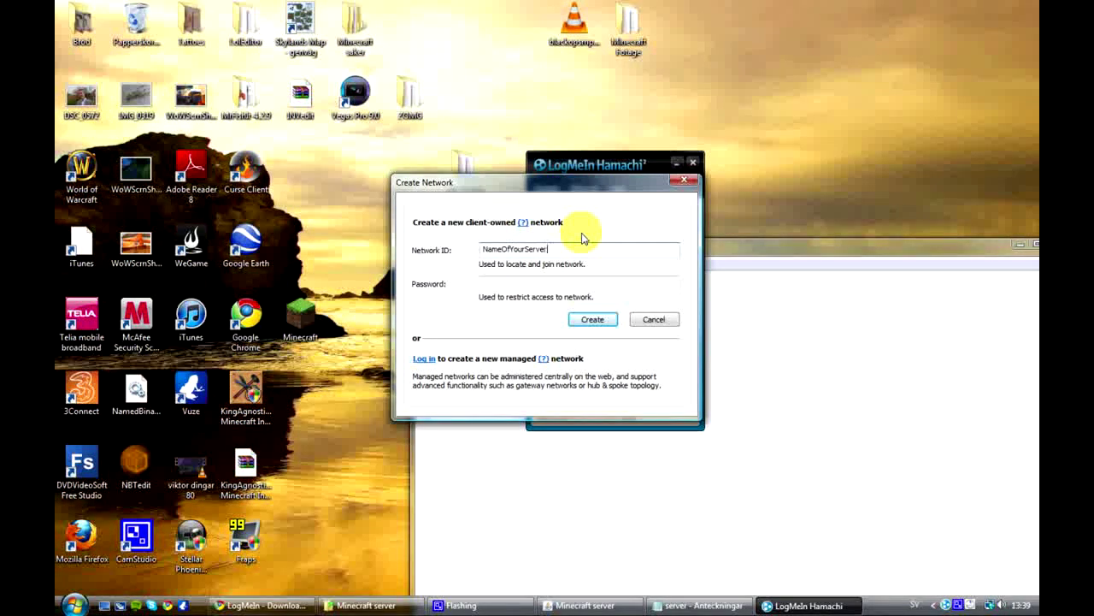
pyautogui.press('Tab')
pyautogui.write('Password')
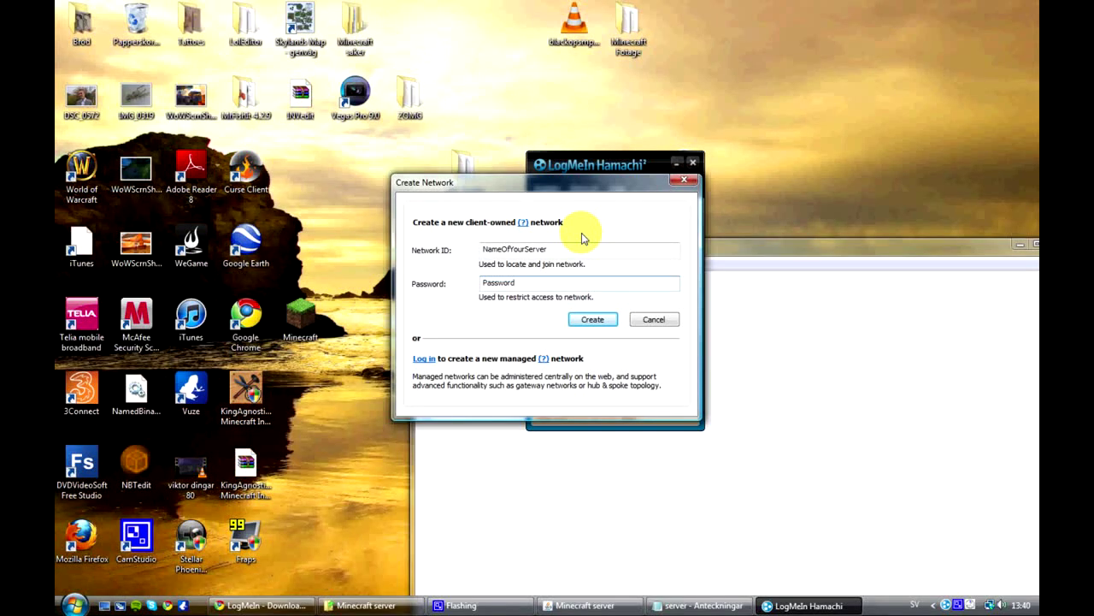
pyautogui.click(588, 318)
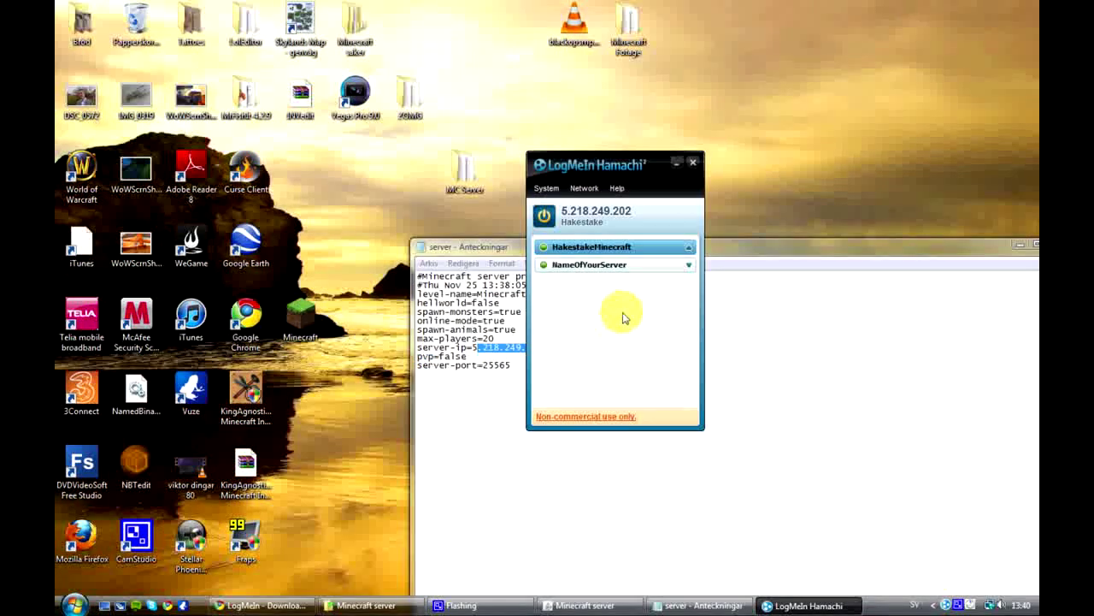
# - Move Hamachi right and expand then collapse the HakestakeMinecraft network
pyautogui.click(632, 264)
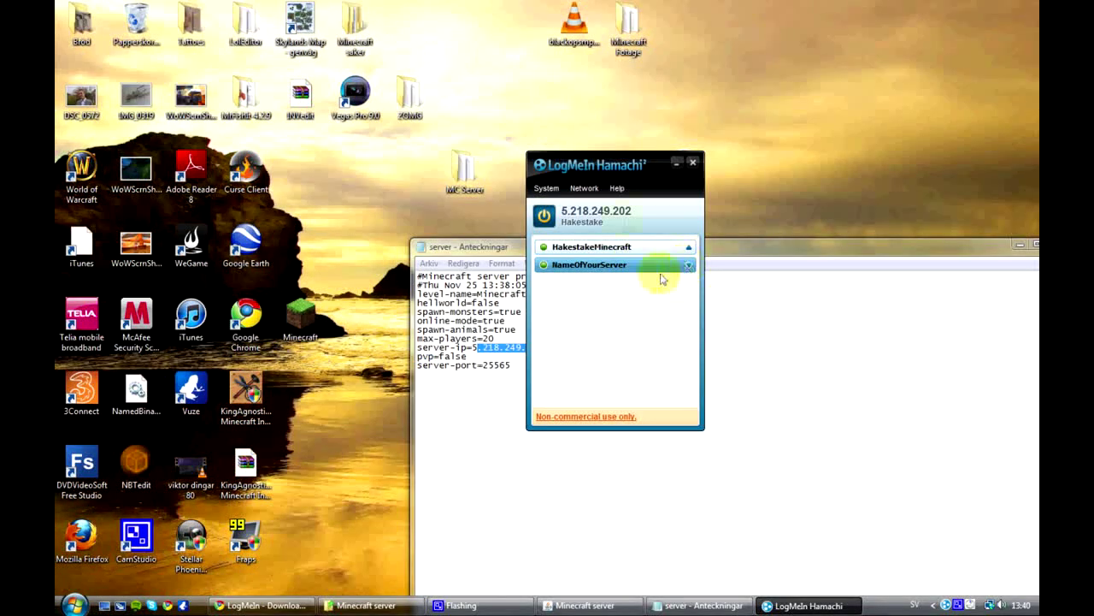
pyautogui.moveTo(603, 163); pyautogui.dragTo(748, 159)
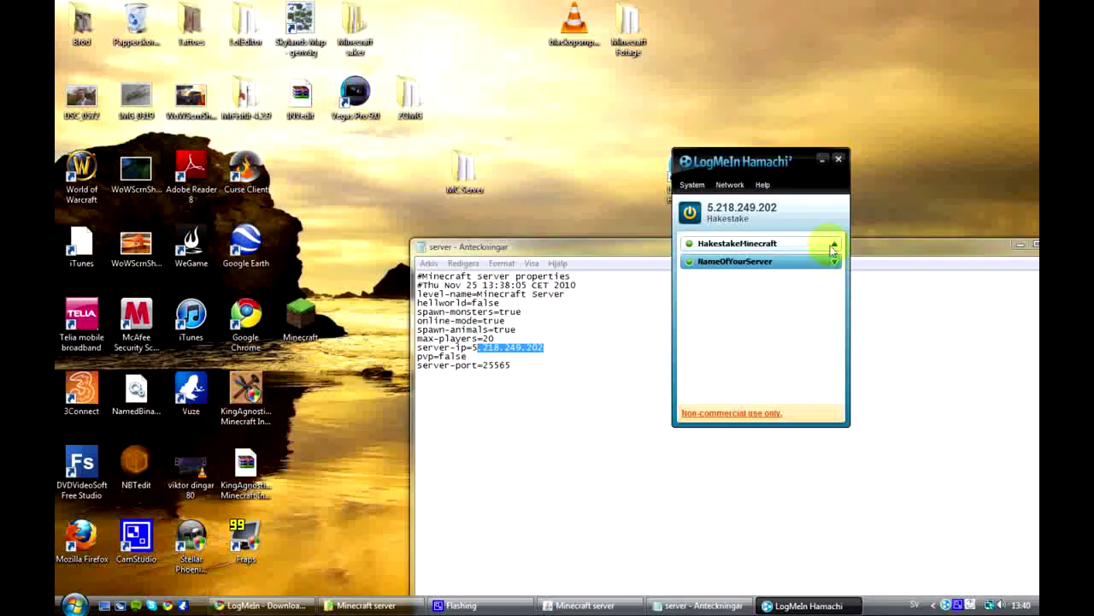
pyautogui.click(831, 244)
pyautogui.click(831, 245)
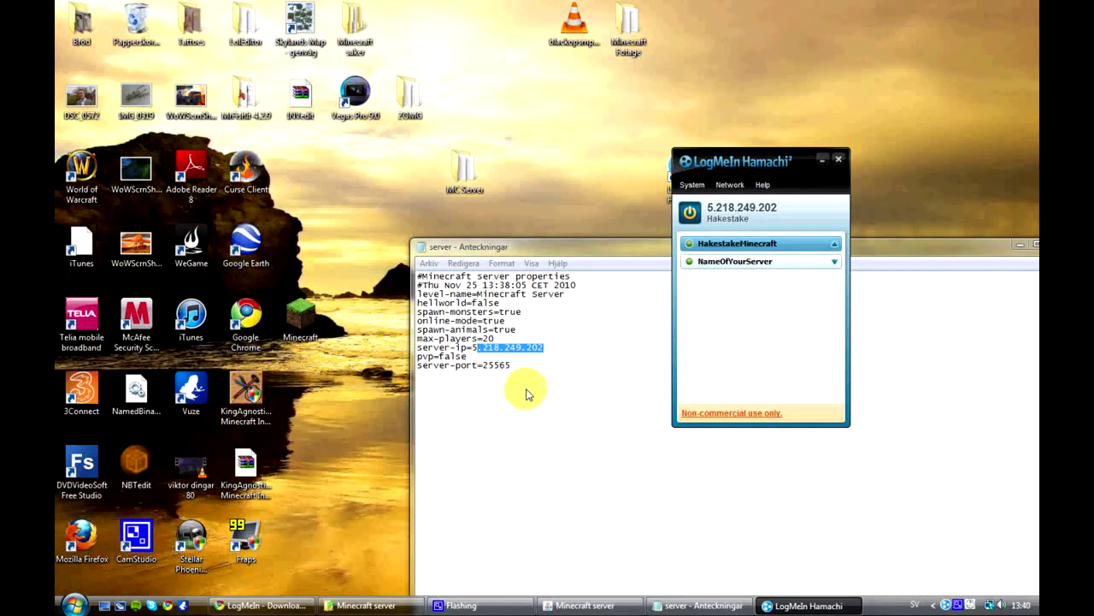
# - Save server.properties via Arkiv > Spara and close Notepad
pyautogui.click(547, 352)
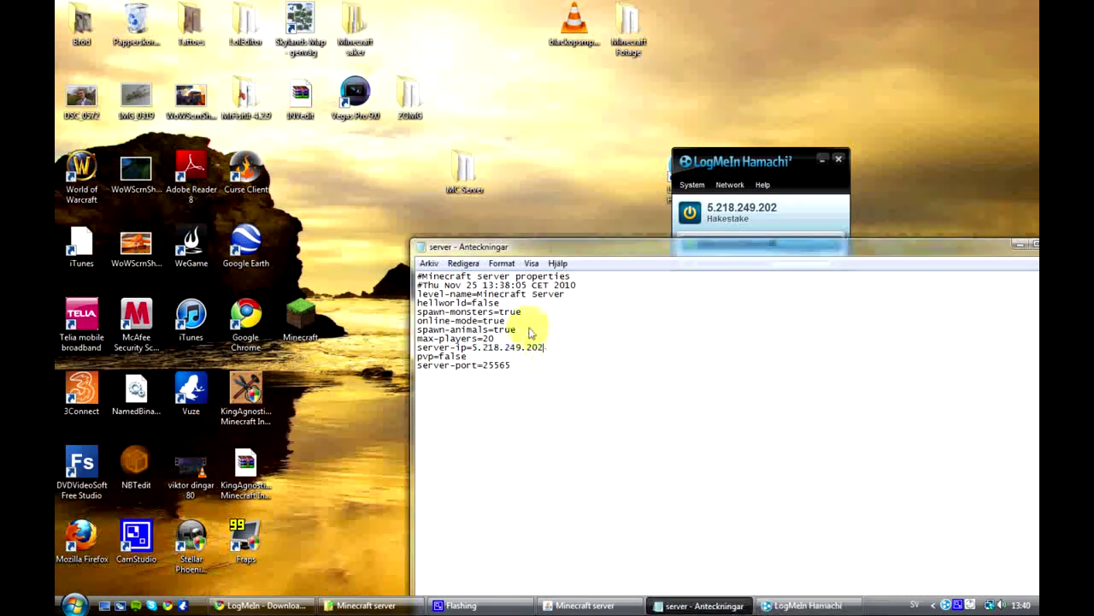
pyautogui.click(430, 263)
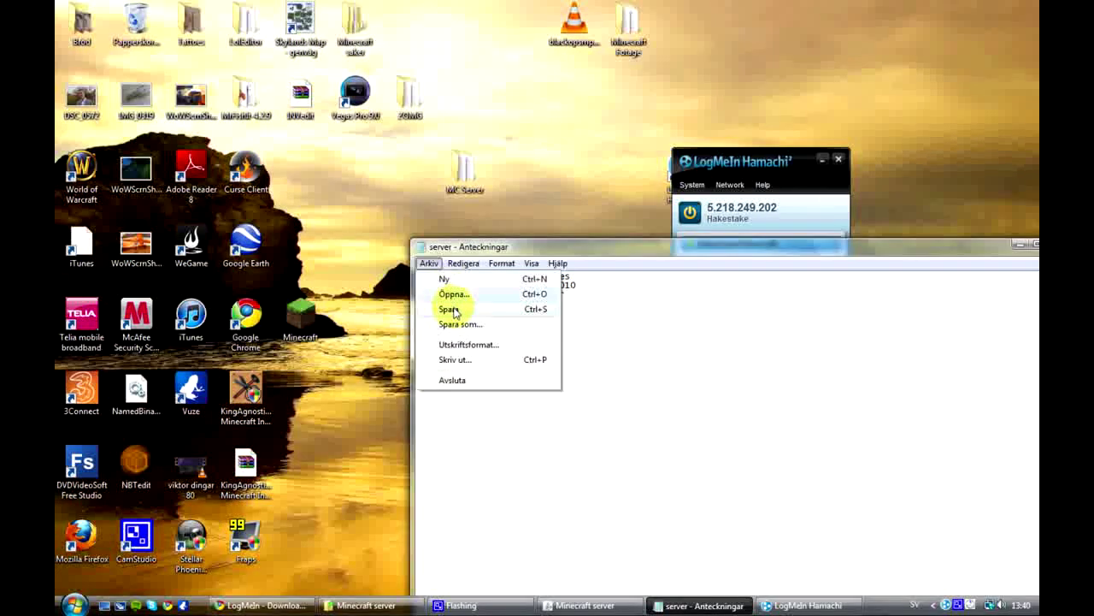
pyautogui.click(448, 309)
pyautogui.moveTo(628, 249); pyautogui.dragTo(324, 163)
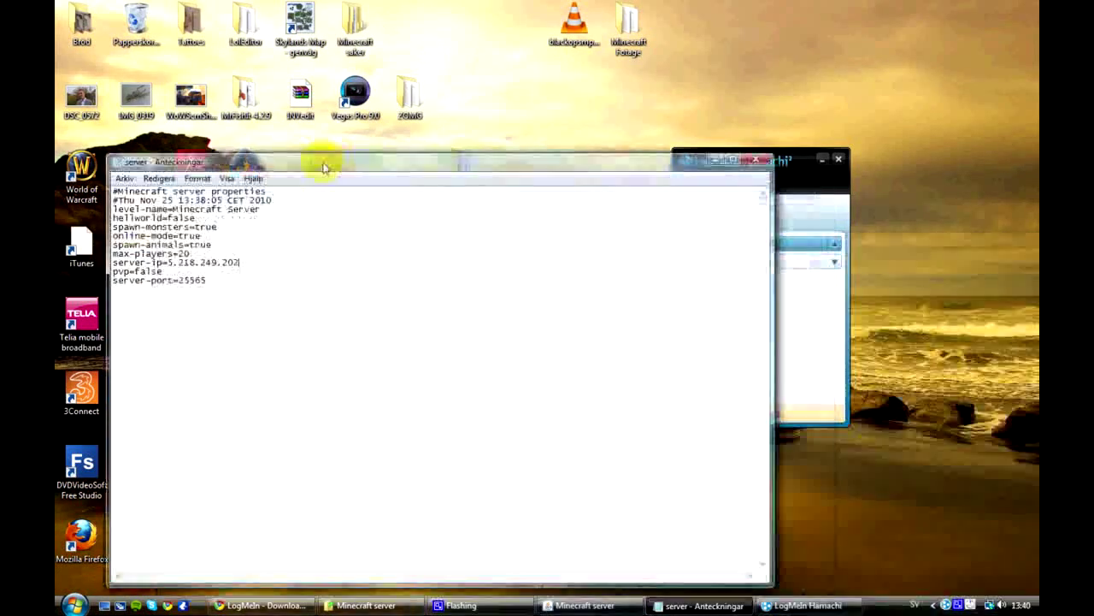
pyautogui.click(752, 158)
# - Shut down the running Minecraft server with the stop console command
pyautogui.click(585, 606)
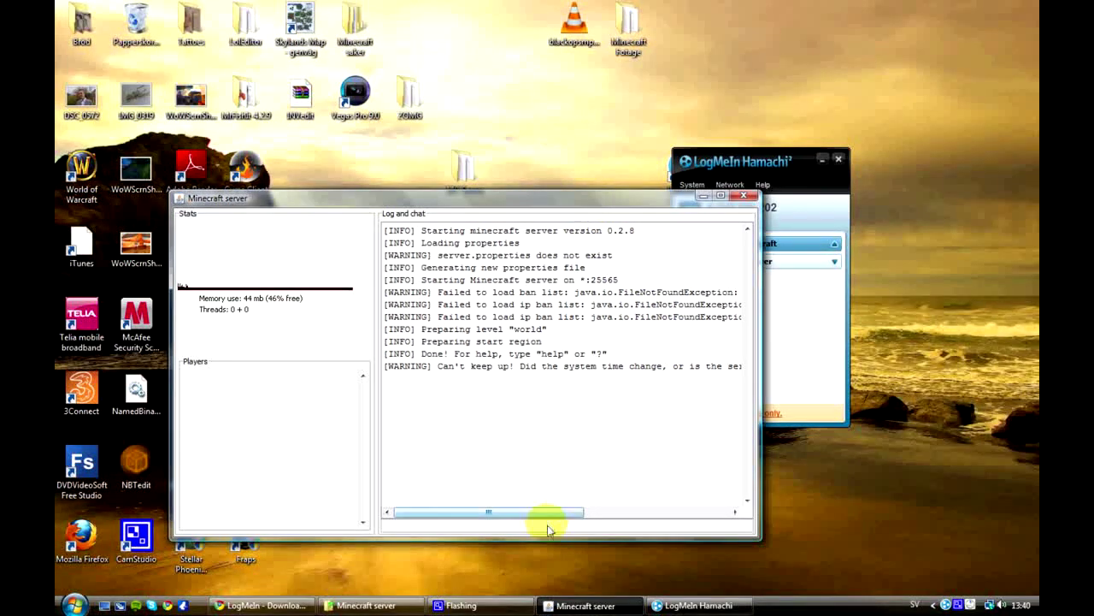
pyautogui.write('stop')
pyautogui.press('Return')
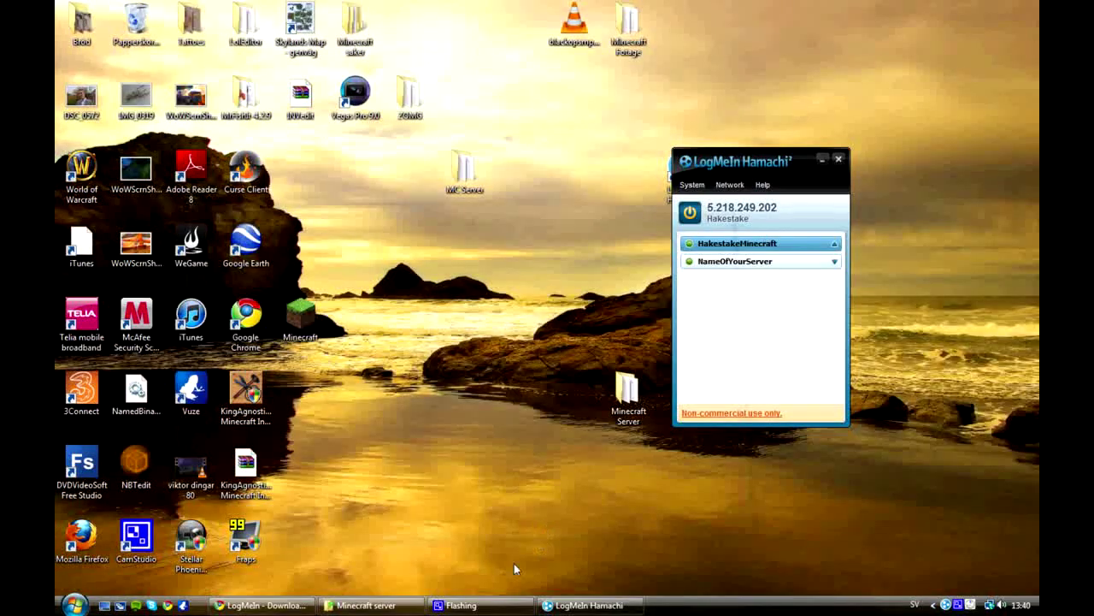
# - Relaunch Minecraft_Server from its folder, allowing it to run on 5.218.249.202:25565
pyautogui.click(366, 604)
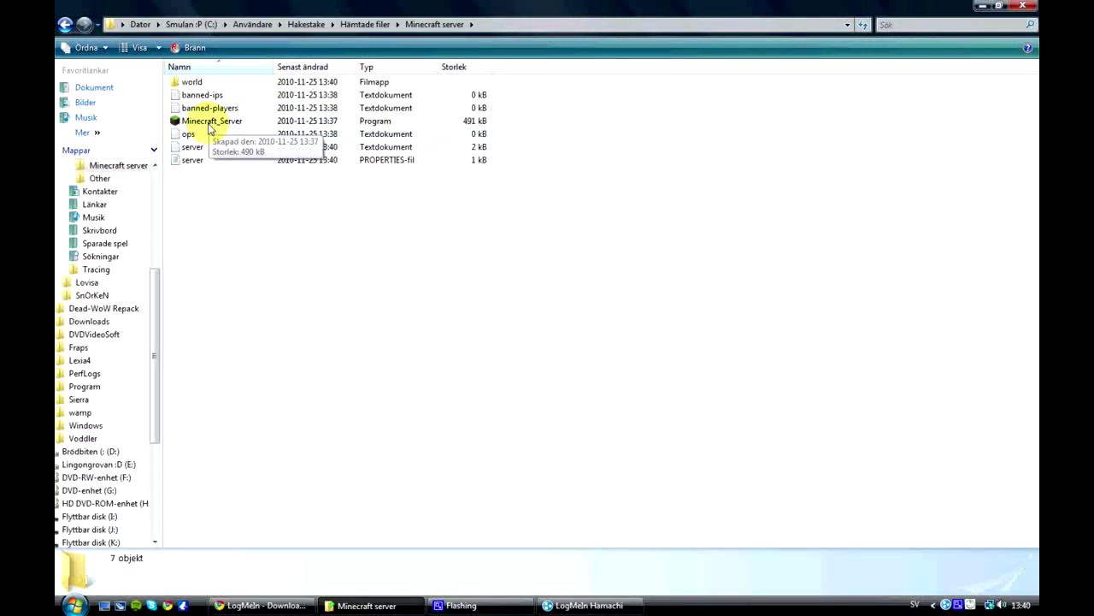
pyautogui.doubleClick(214, 122)
pyautogui.click(585, 316)
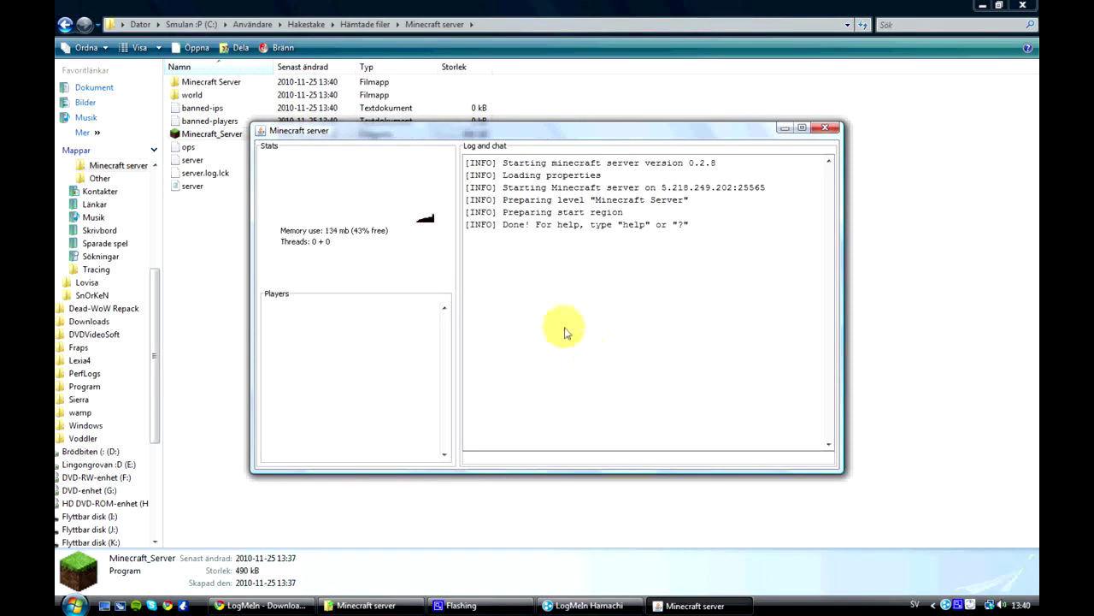
pyautogui.click(75, 605)
# - Launch Minecraft and log in with the saved credentials
pyautogui.click(90, 404)
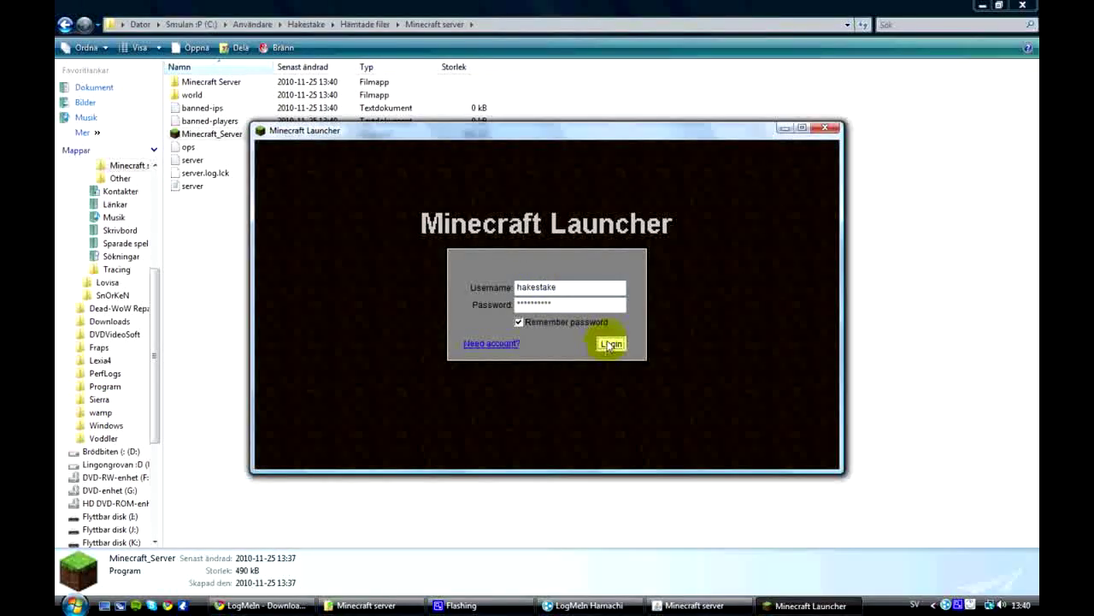
pyautogui.click(607, 341)
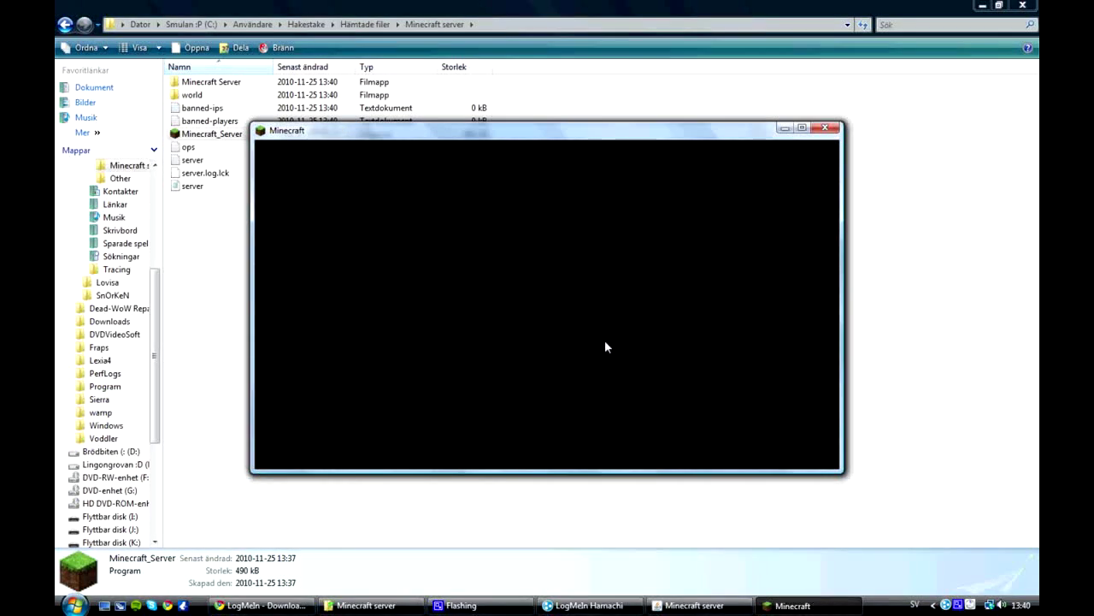
pyautogui.moveTo(643, 168); pyautogui.dragTo(704, 217)
# - Open Play Multiplayer and erase the old server address from the IP field
pyautogui.click(632, 412)
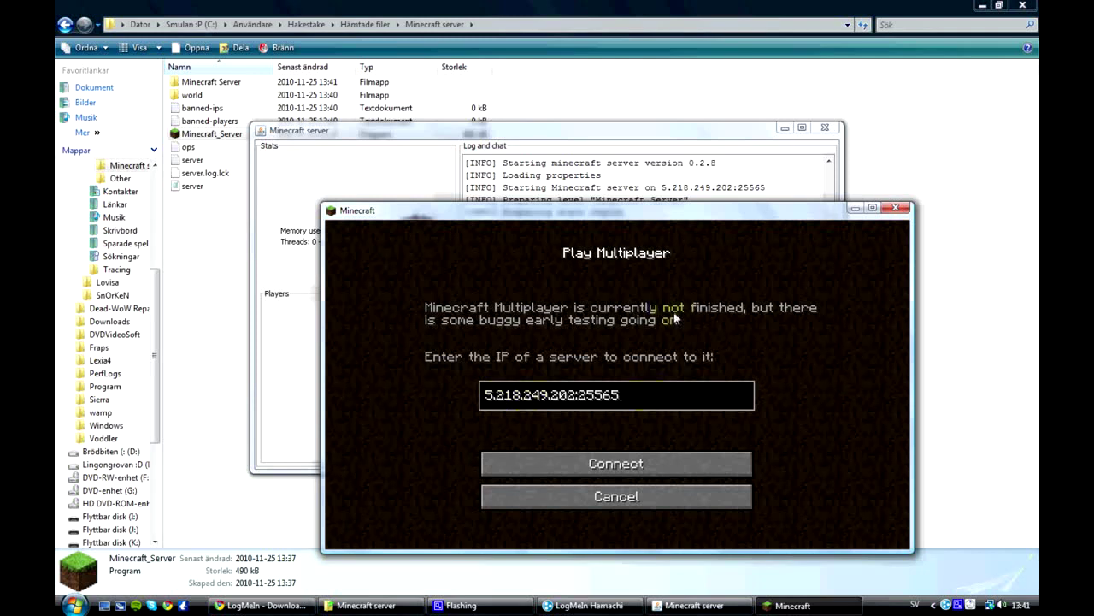
pyautogui.moveTo(646, 215); pyautogui.dragTo(687, 218)
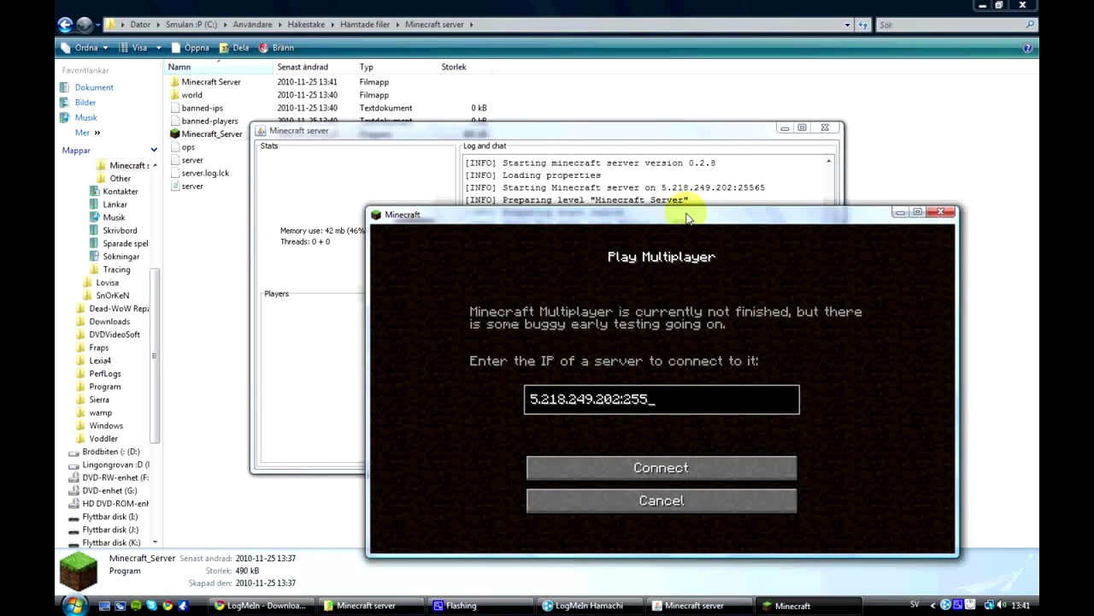
pyautogui.press('BackSpace')
pyautogui.press('BackSpace')
pyautogui.press('BackSpace')
pyautogui.press('BackSpace')
pyautogui.press('BackSpace')
pyautogui.press('BackSpace')
pyautogui.press('BackSpace')
pyautogui.press('BackSpace')
pyautogui.press('BackSpace')
pyautogui.press('BackSpace')
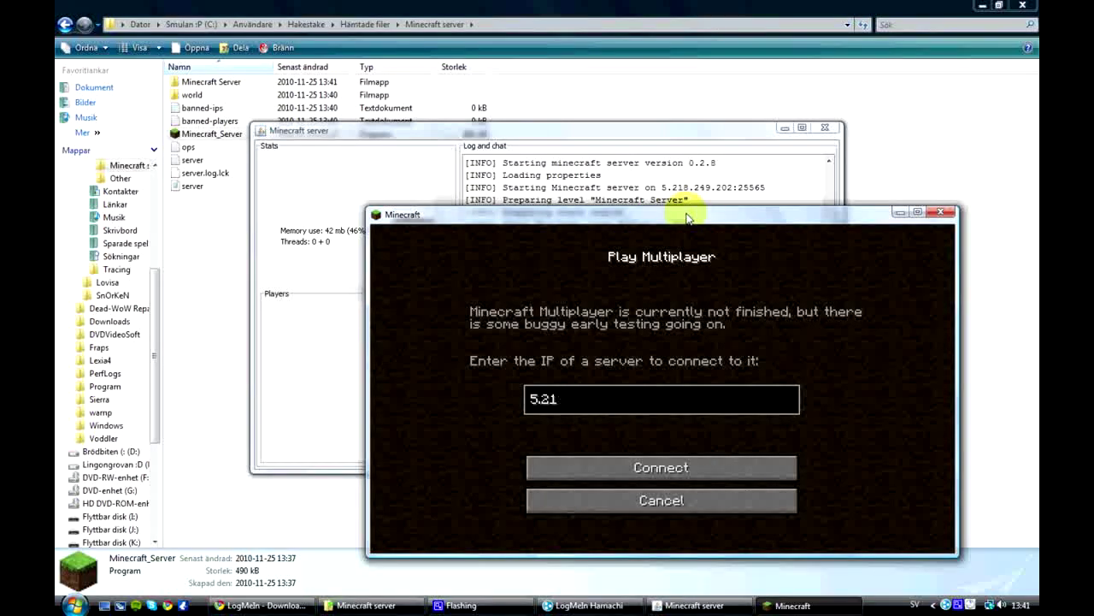
pyautogui.press('BackSpace')
pyautogui.press('BackSpace')
pyautogui.press('BackSpace')
pyautogui.press('BackSpace')
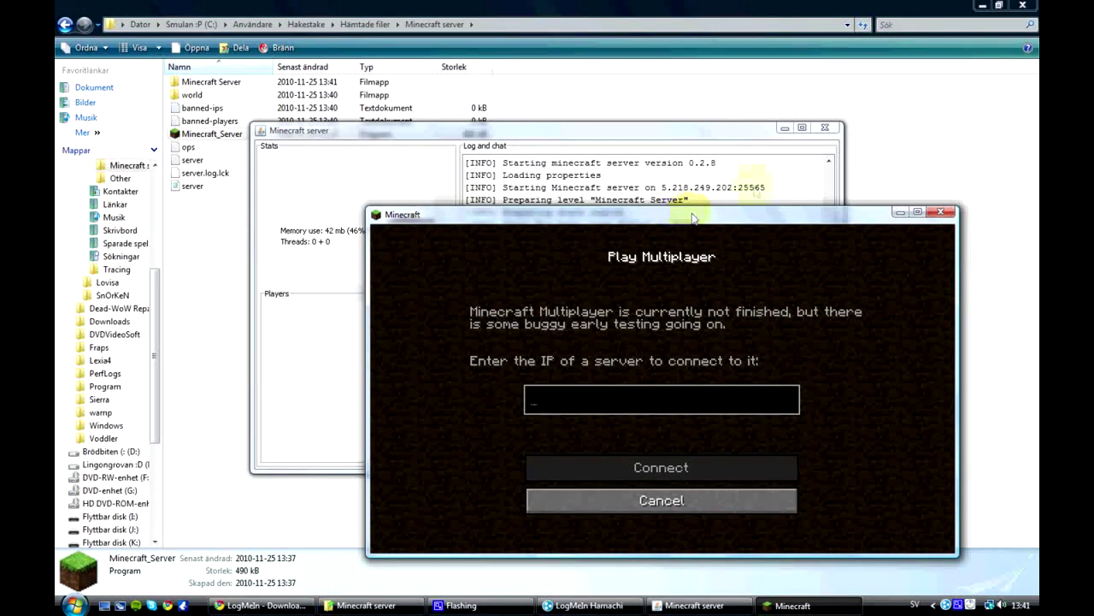
pyautogui.click(704, 134)
pyautogui.moveTo(662, 189); pyautogui.dragTo(767, 188)
pyautogui.click(967, 328)
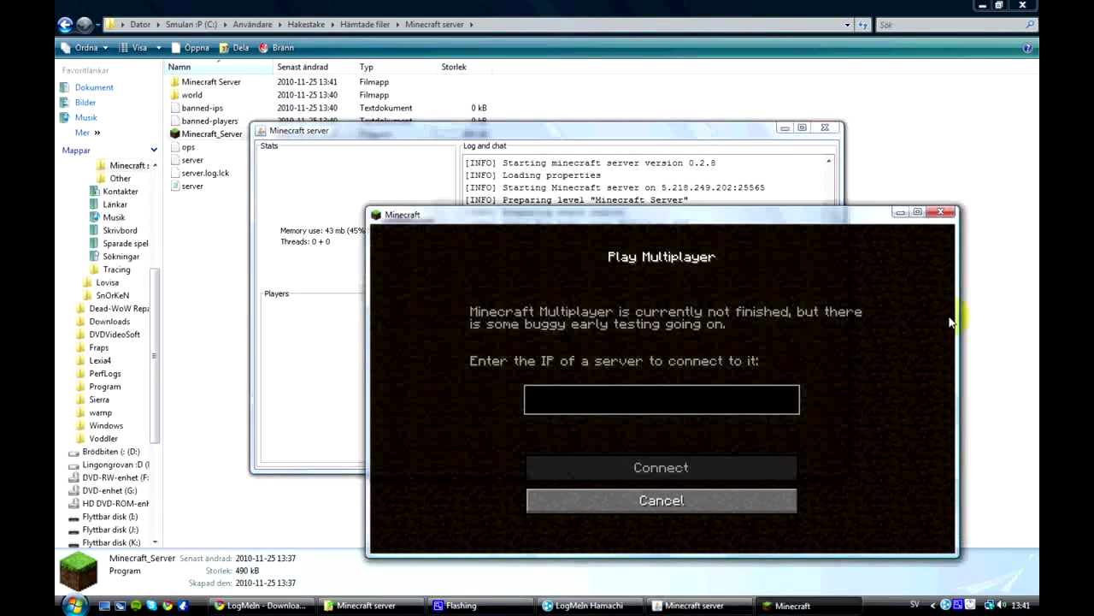
pyautogui.write('5')
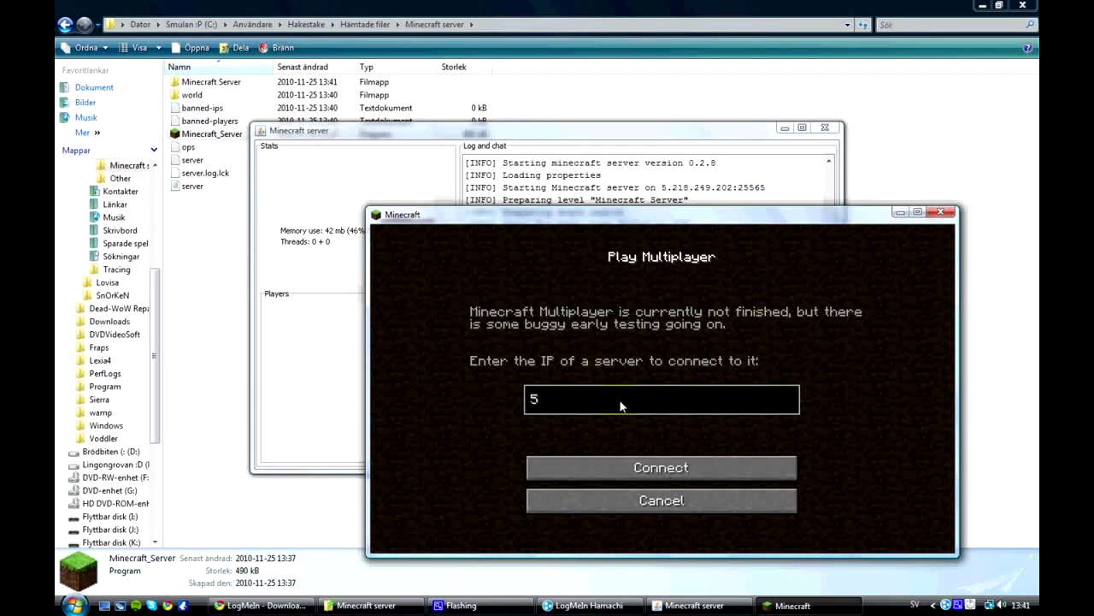
pyautogui.write('.218.249')
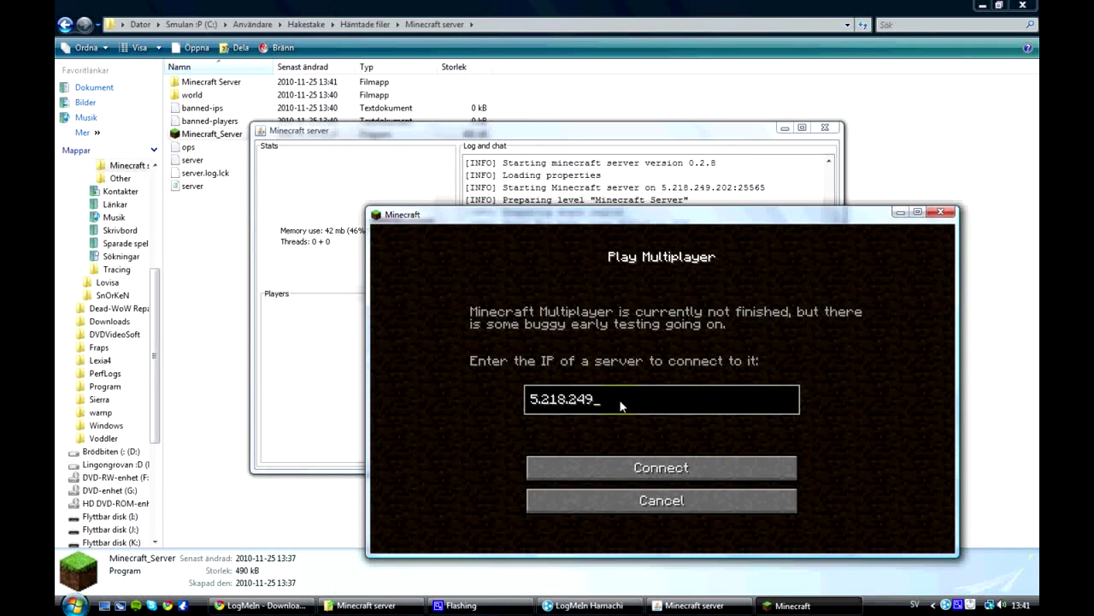
pyautogui.write('.202:25565')
pyautogui.click(672, 473)
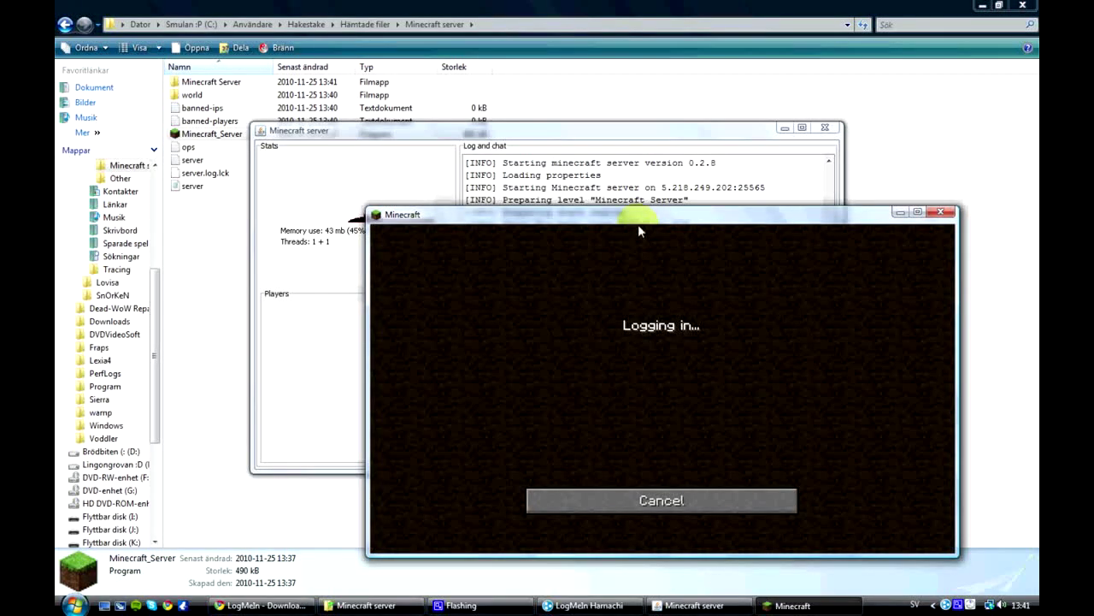
# - Enter the desert world and mine the sand block in front of the player
pyautogui.moveTo(638, 224); pyautogui.dragTo(526, 145)
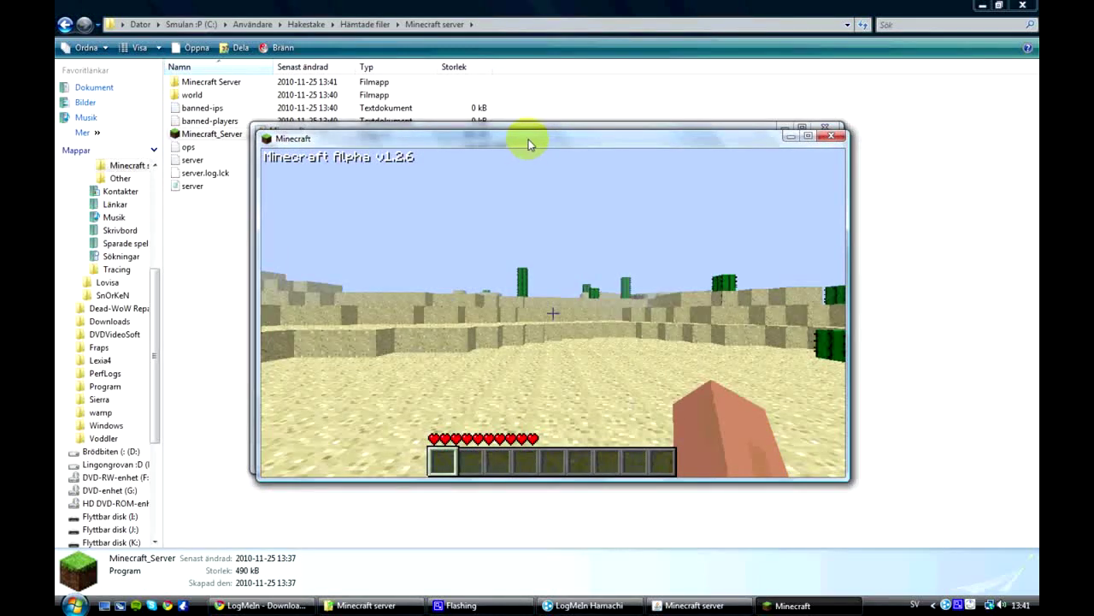
pyautogui.click(552, 310)
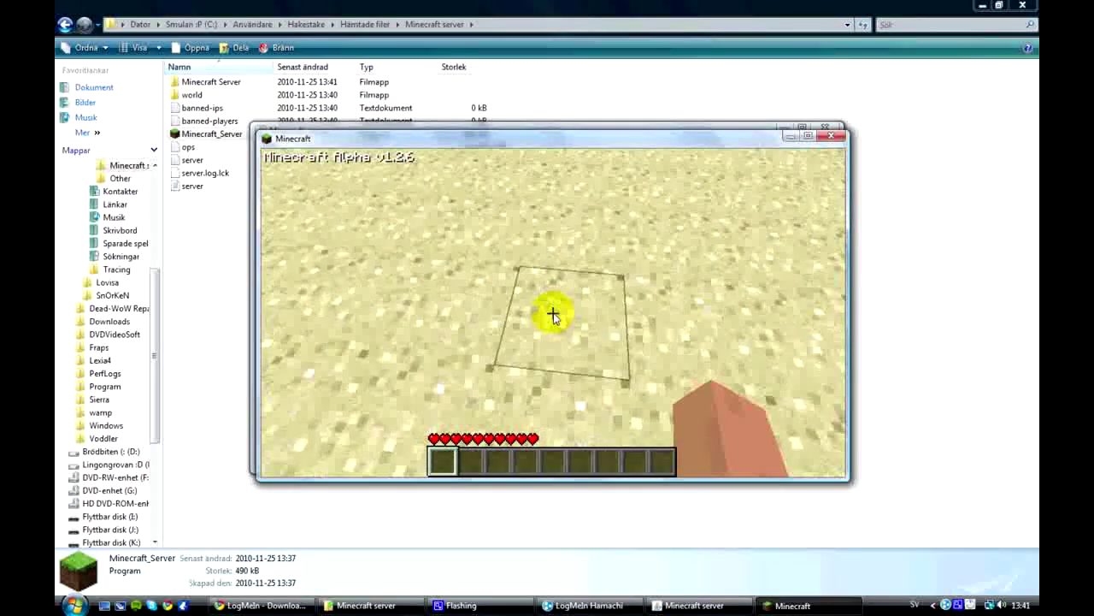
pyautogui.moveTo(553, 315); pyautogui.dragTo(553, 315)
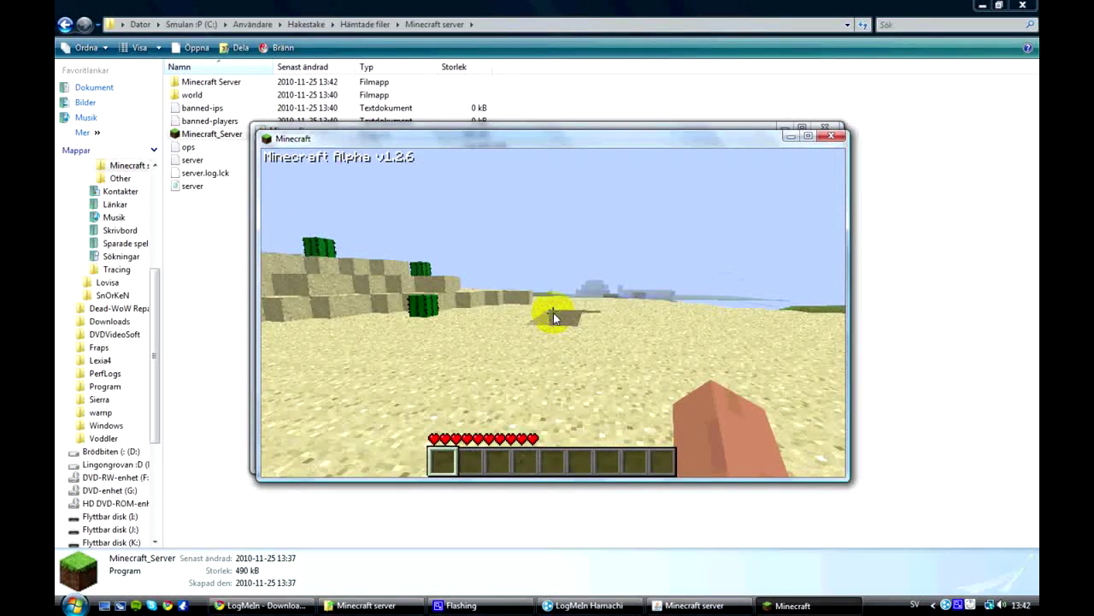
# - Send '/say Hello' in the in-game chat, then pause the game
pyautogui.press('t')
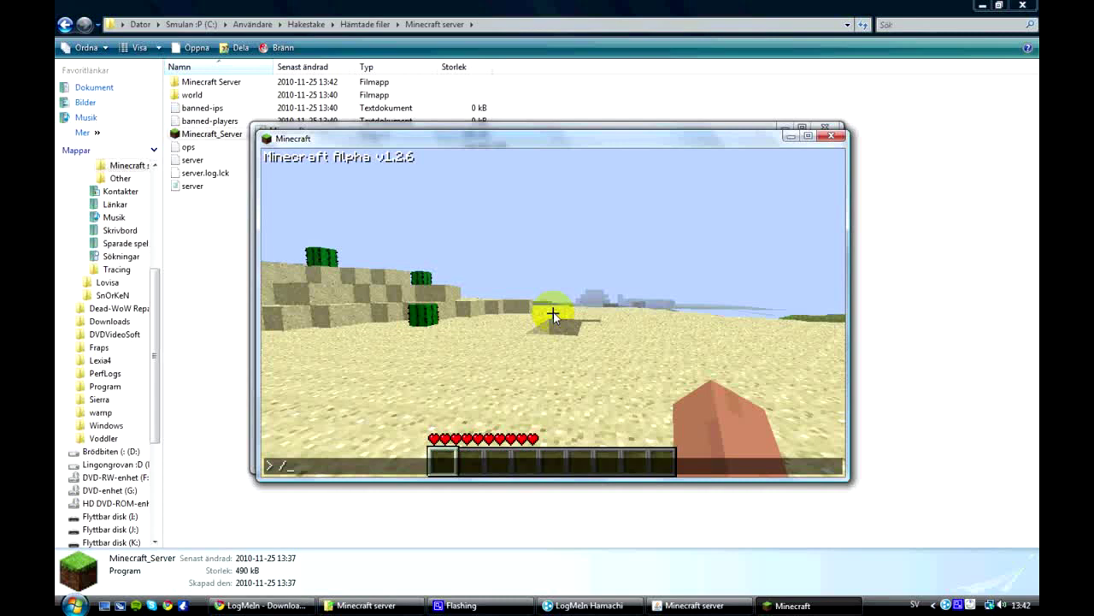
pyautogui.write('/say Hell')
pyautogui.press('Return')
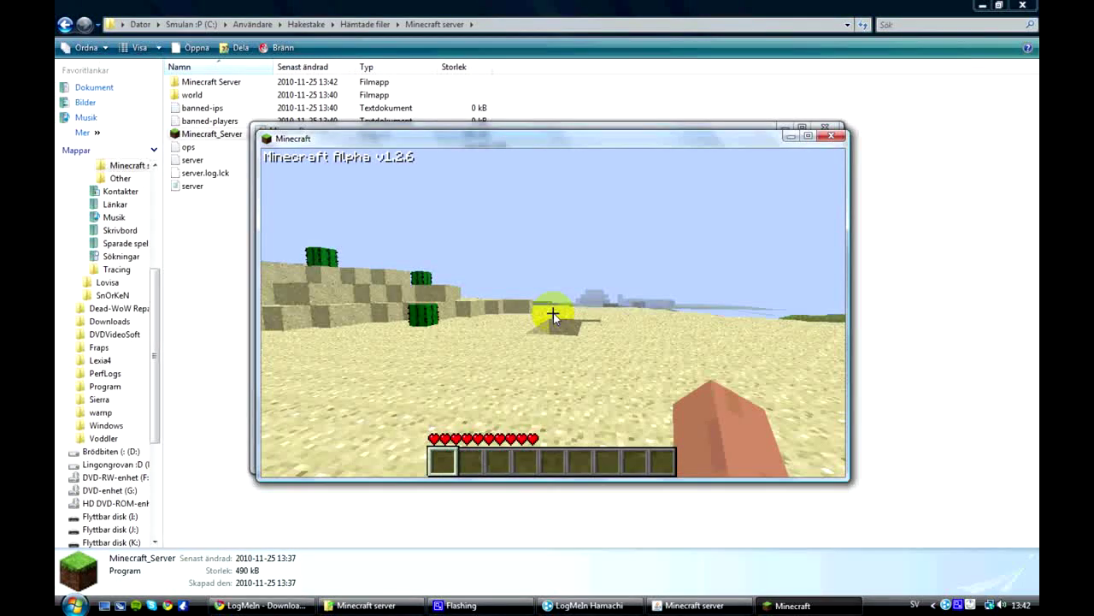
pyautogui.press('Escape')
# - Run 'op' with the joined player's username in the server console to make them operator
pyautogui.click(681, 604)
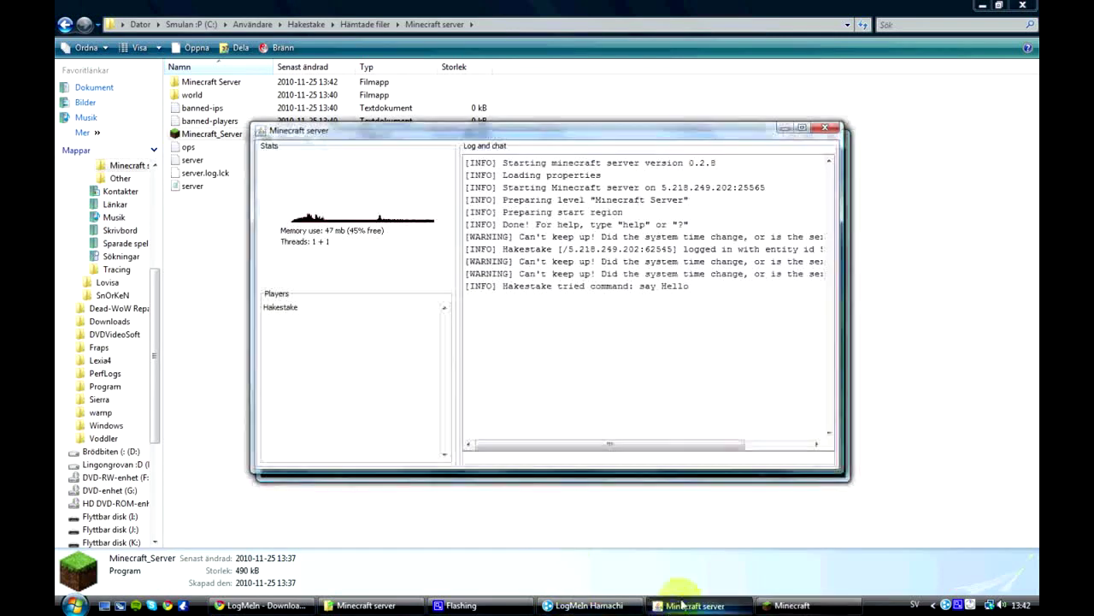
pyautogui.click(564, 462)
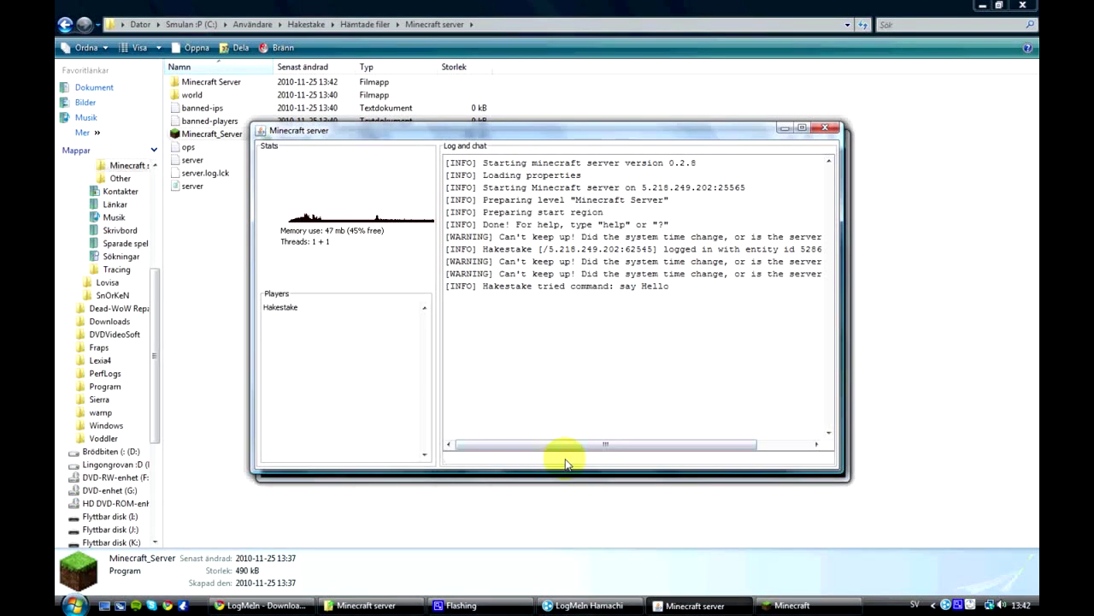
pyautogui.write('op Hakestake')
pyautogui.press('Return')
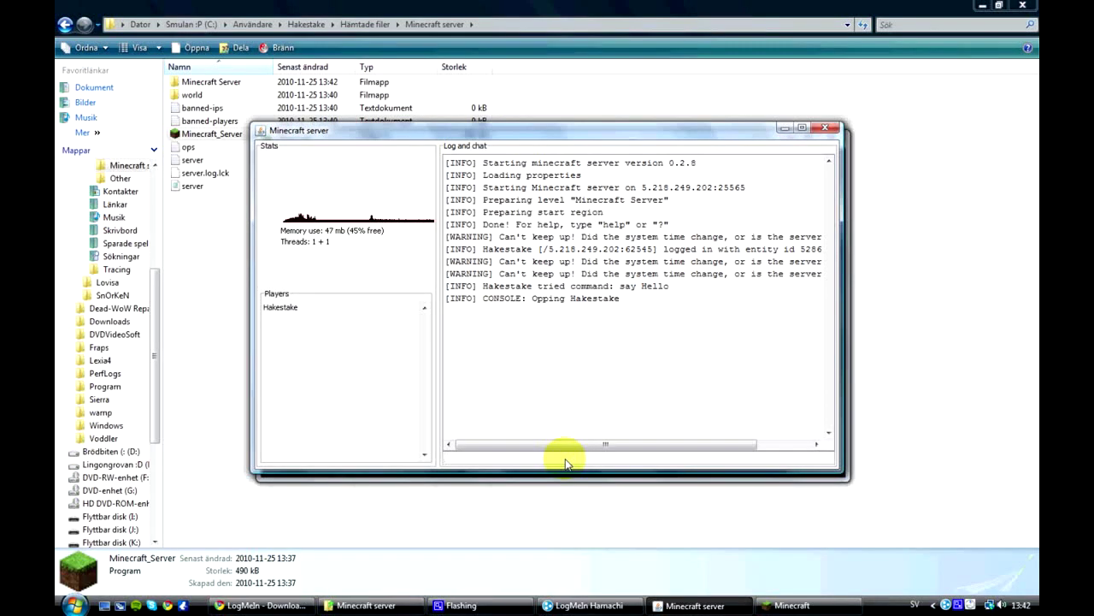
# - Broadcast '/say hej' in-game as operator, then disconnect from the server
pyautogui.click(791, 605)
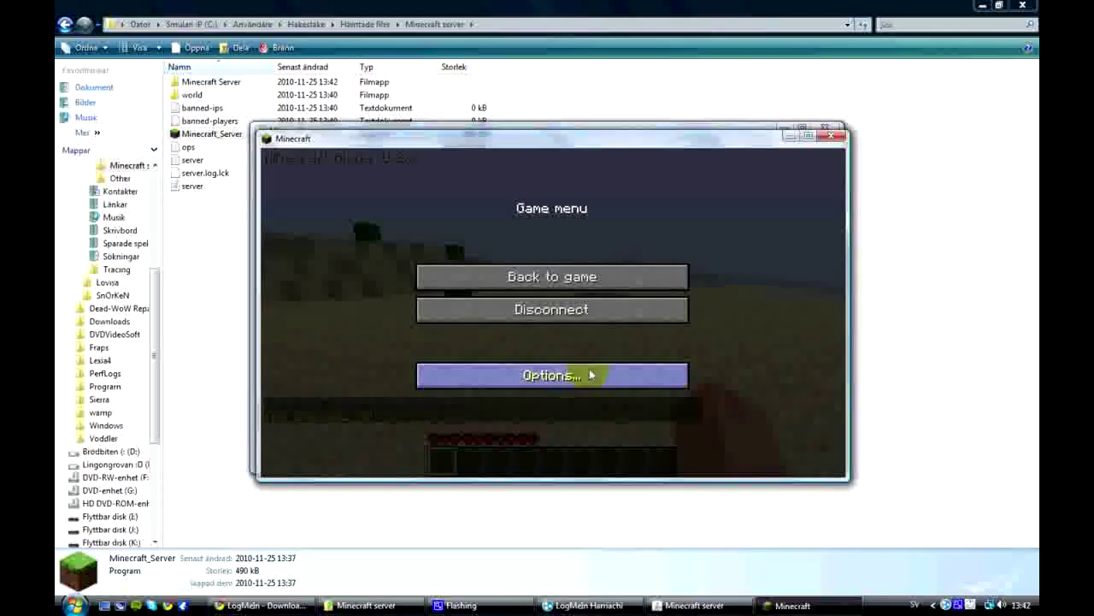
pyautogui.click(553, 272)
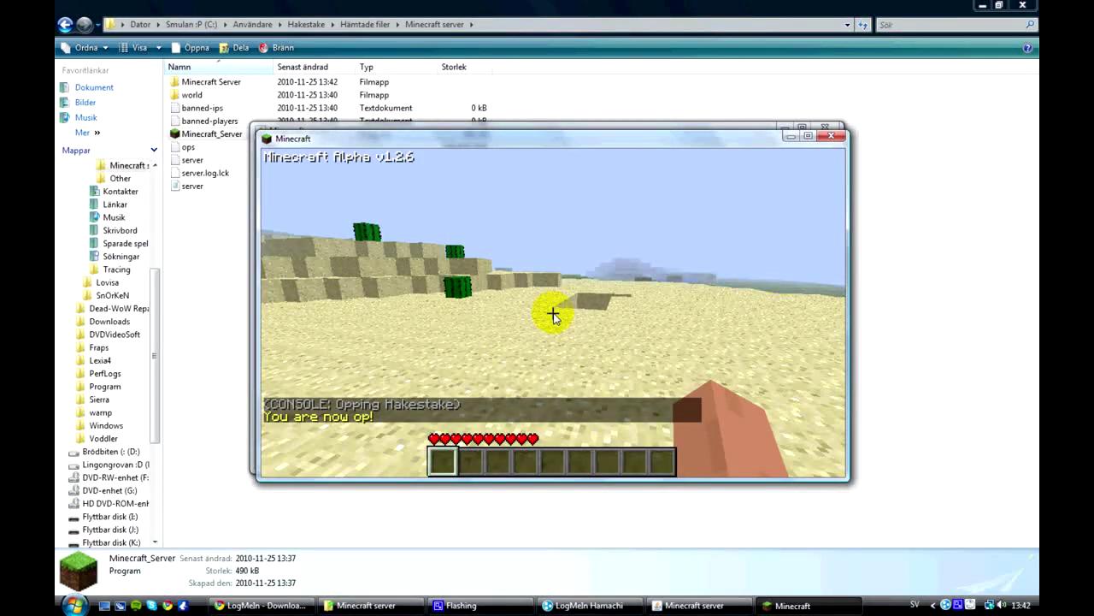
pyautogui.press('t')
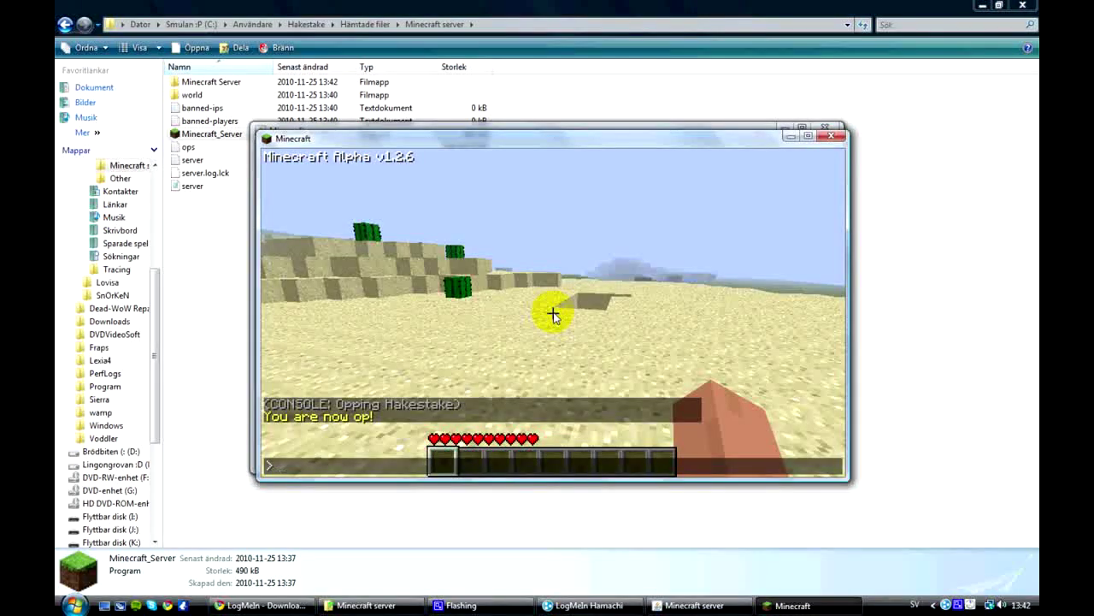
pyautogui.write('/say')
pyautogui.write(' hej')
pyautogui.press('Return')
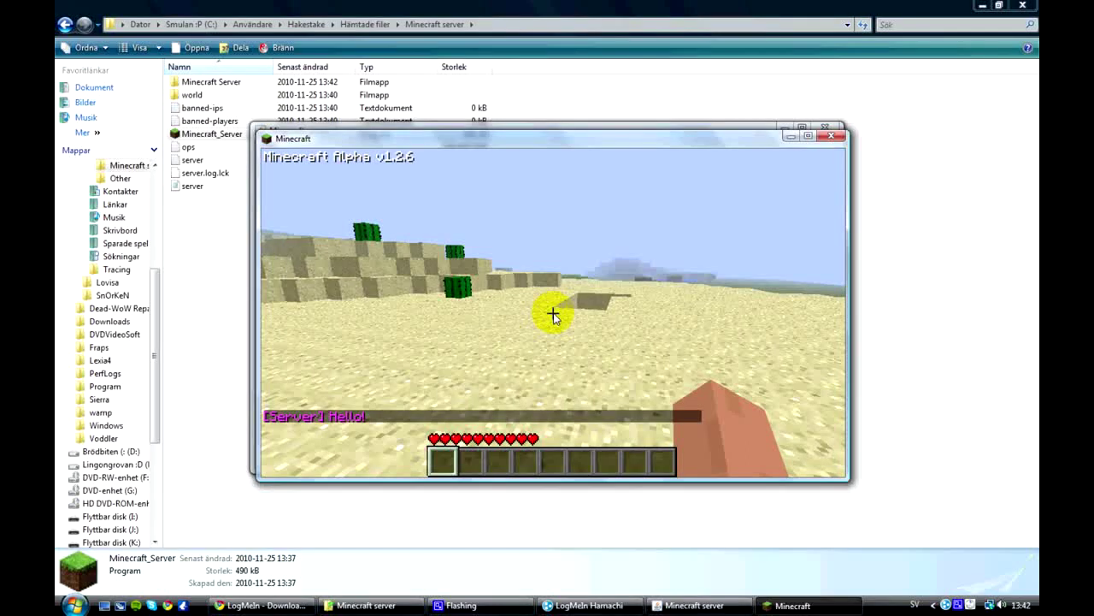
pyautogui.press('Escape')
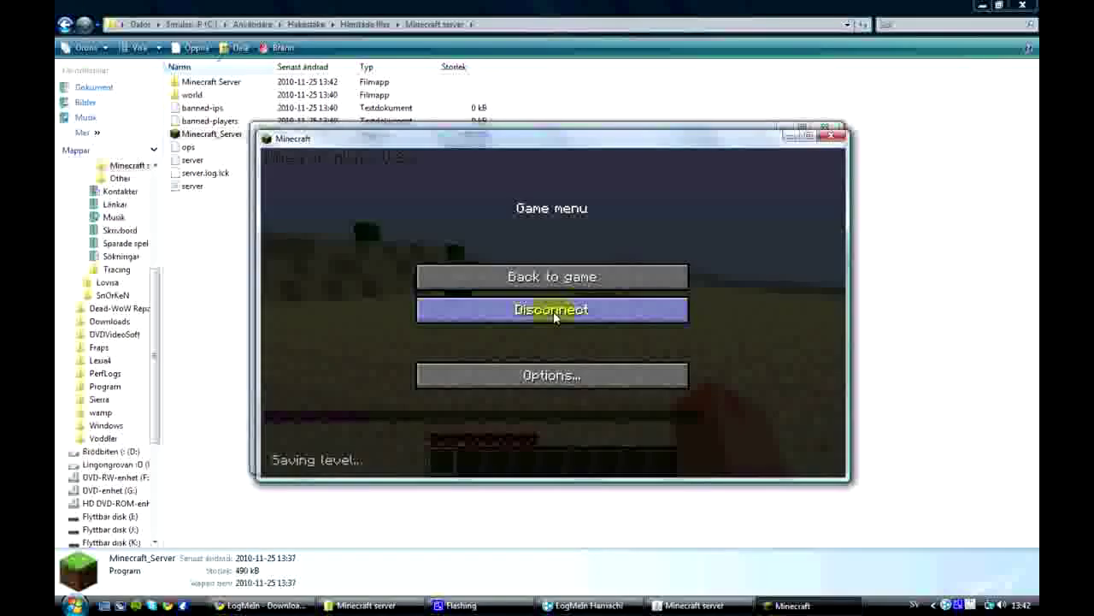
pyautogui.click(553, 311)
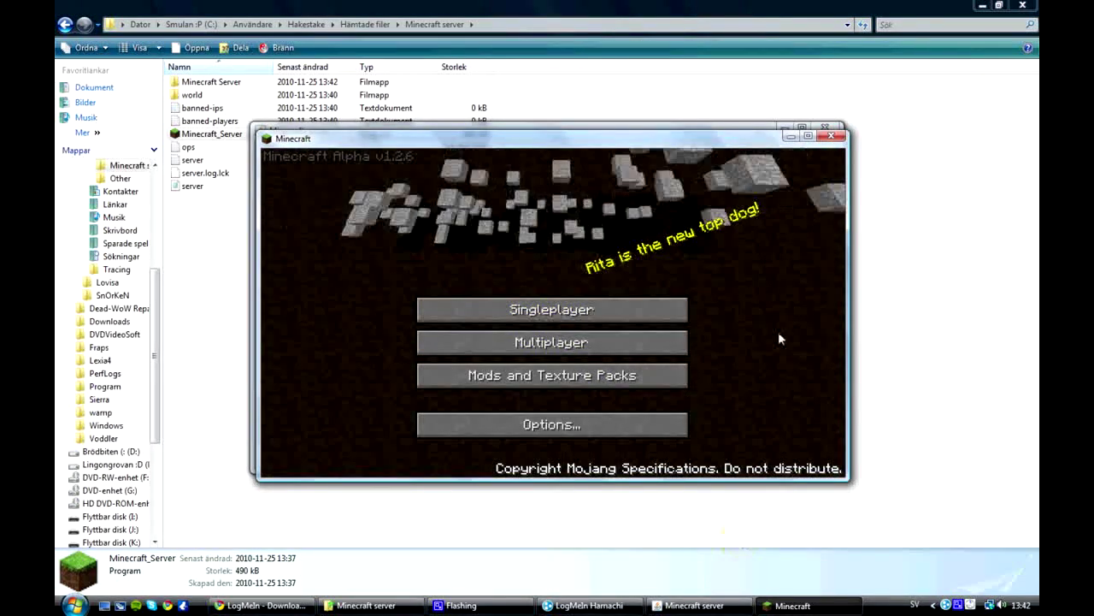
# - Close the server console, the Minecraft window and the server files folder
pyautogui.click(830, 135)
pyautogui.click(827, 129)
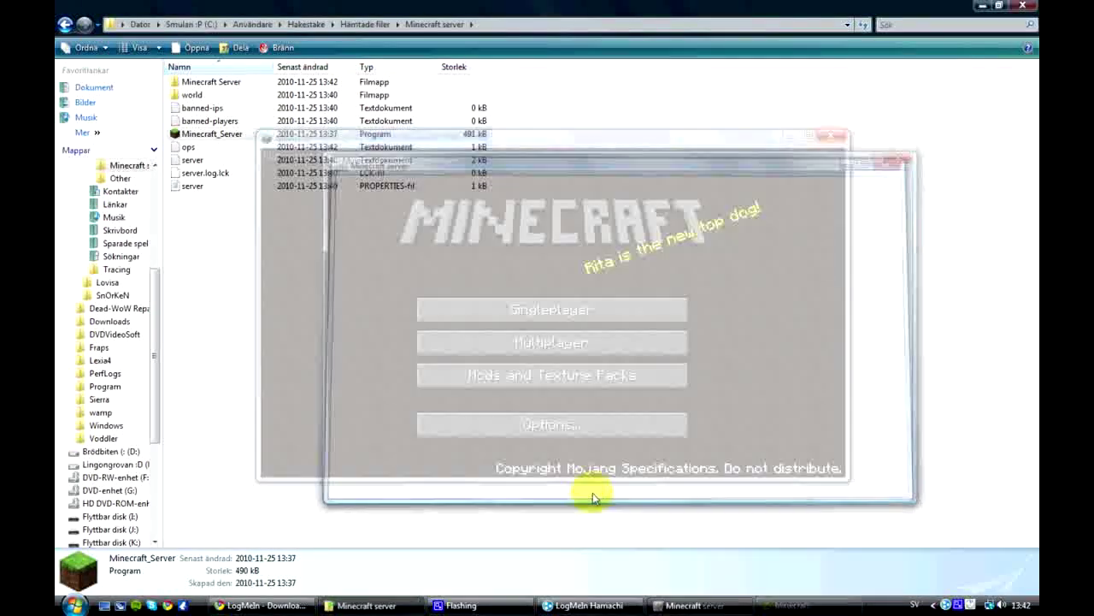
pyautogui.click(594, 518)
pyautogui.click(675, 604)
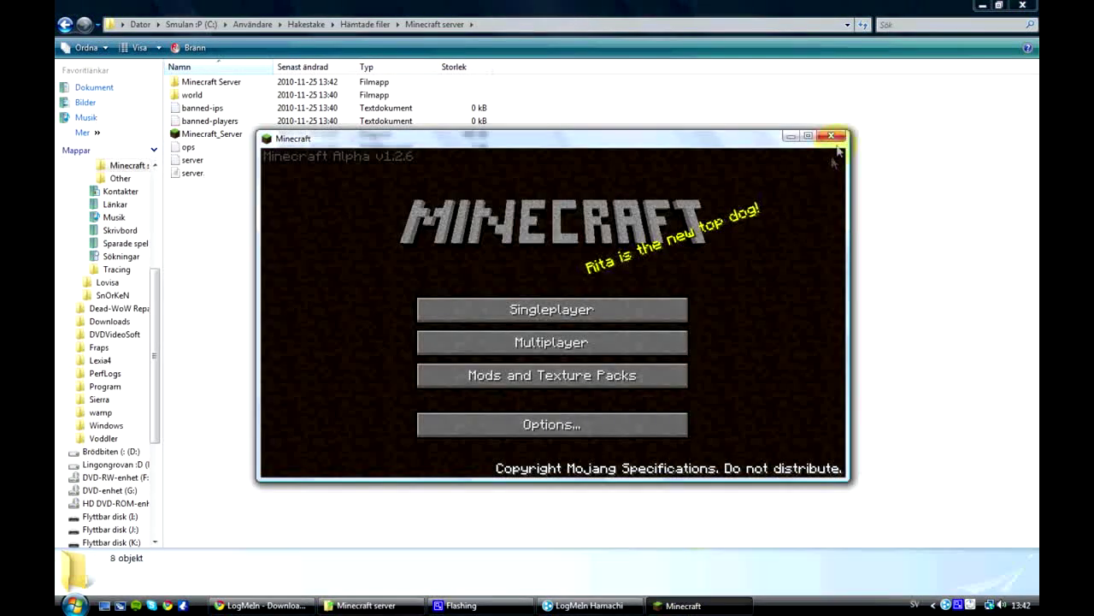
pyautogui.click(834, 135)
pyautogui.click(1023, 5)
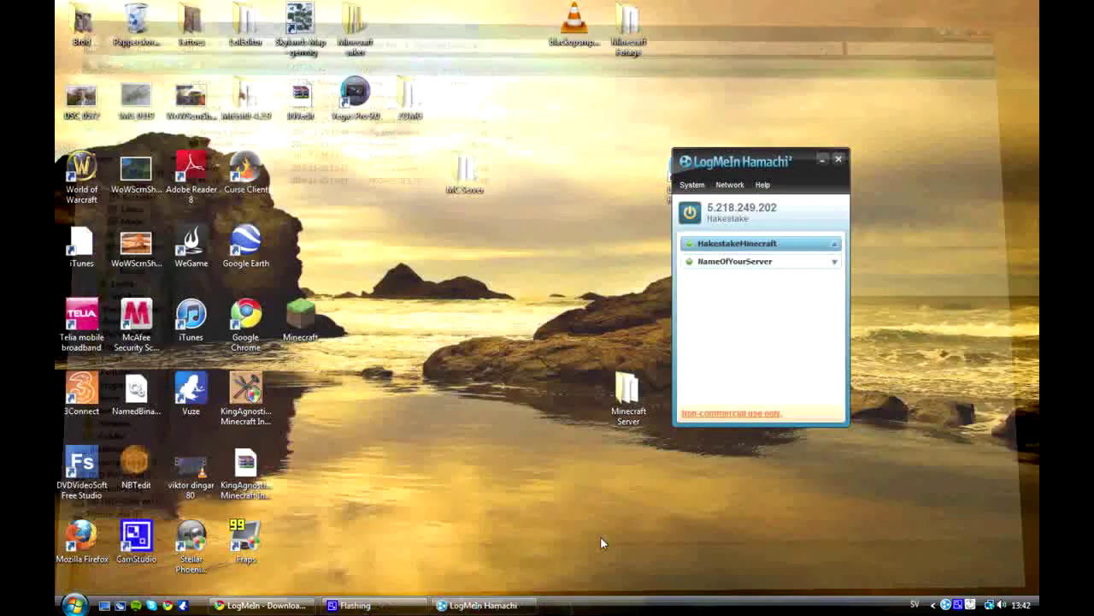